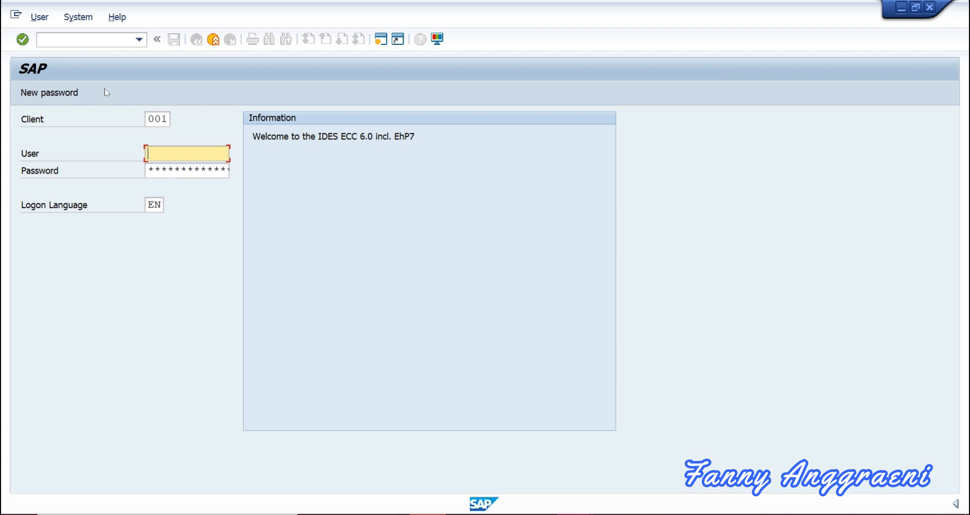
Log on to client 902 with the suggested user ID and password, in English.
{"action": "double_click", "coordinate": [151, 120]}
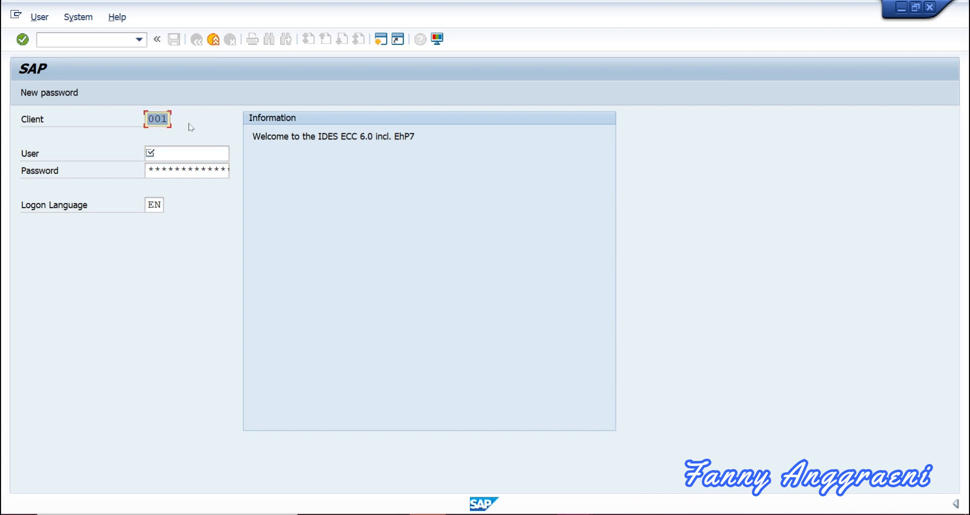
{"action": "type", "text": "90"}
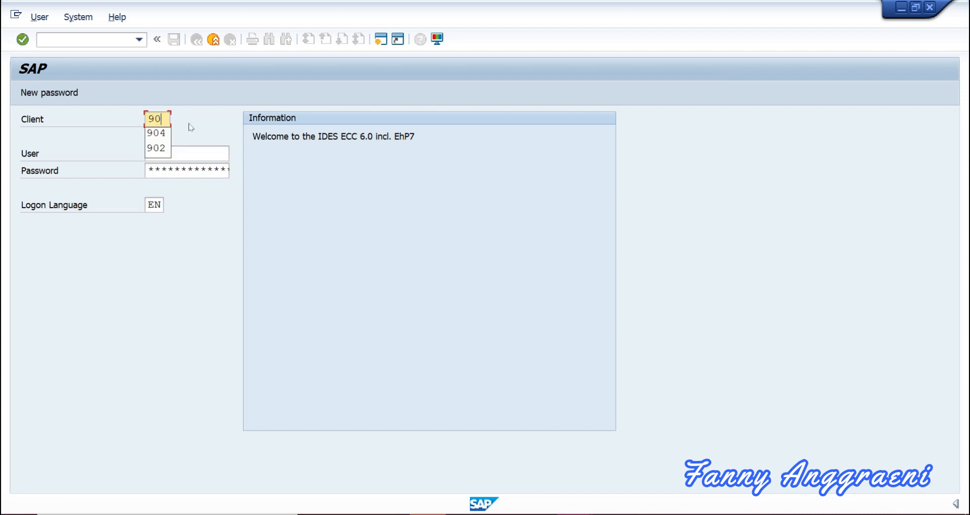
{"action": "type", "text": "2"}
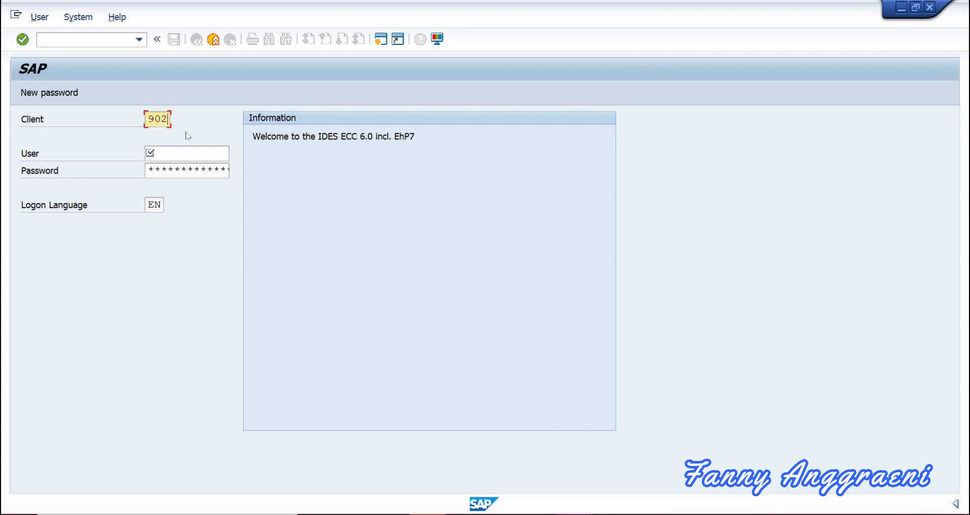
{"action": "left_click", "coordinate": [183, 153]}
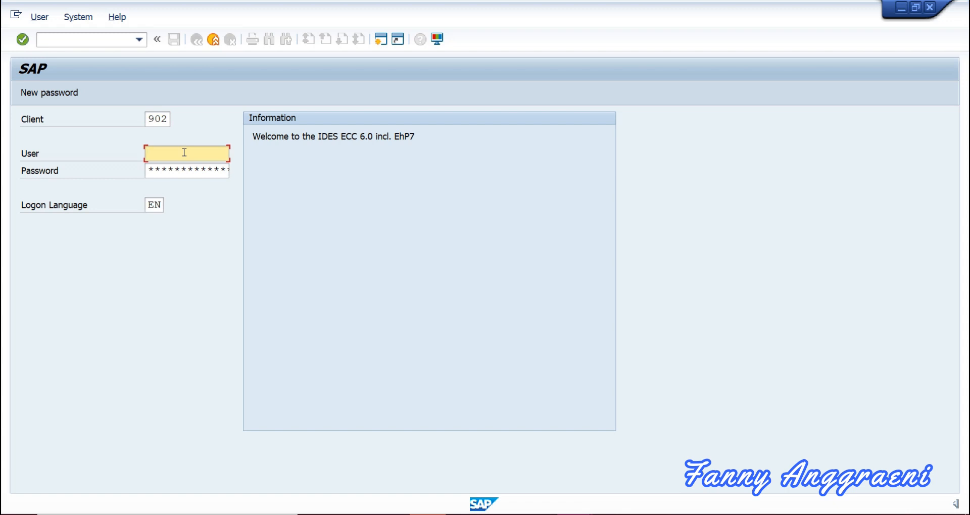
{"action": "type", "text": "31"}
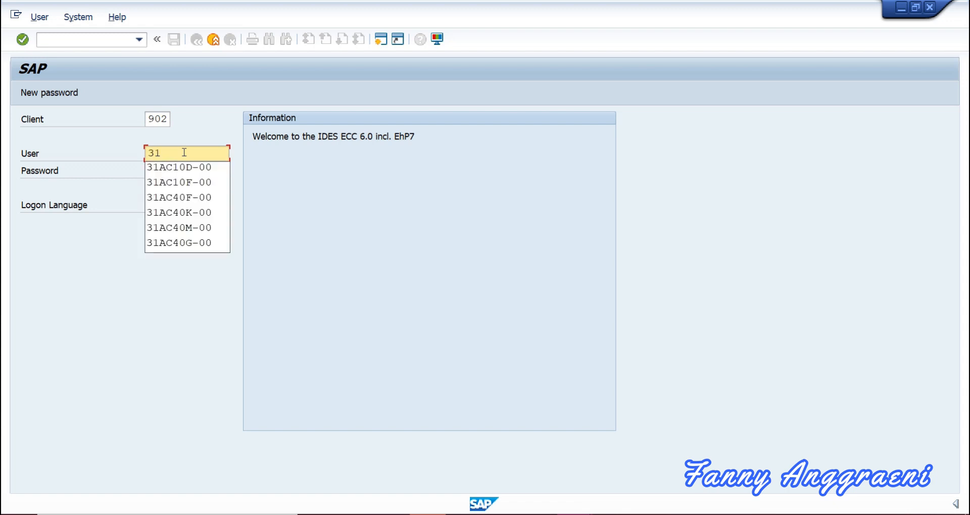
{"action": "left_click", "coordinate": [182, 182]}
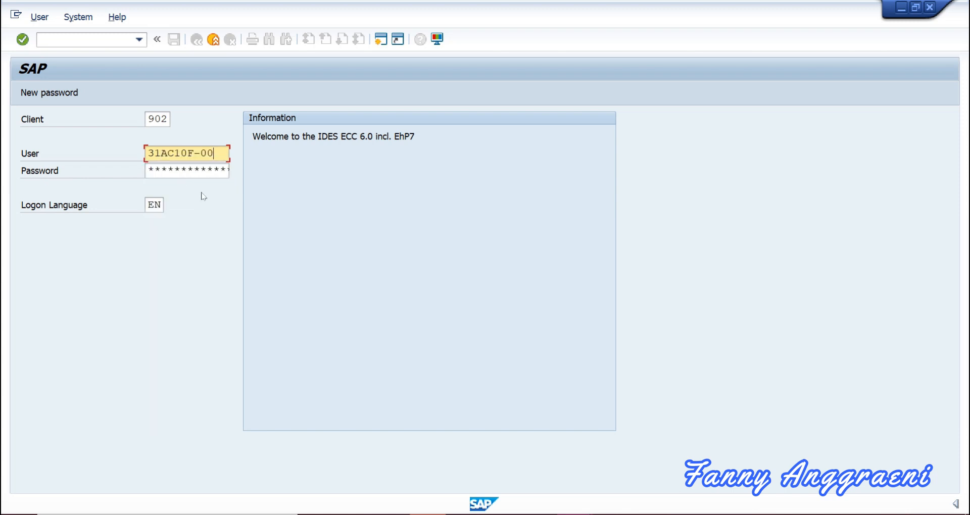
{"action": "left_click", "coordinate": [147, 170]}
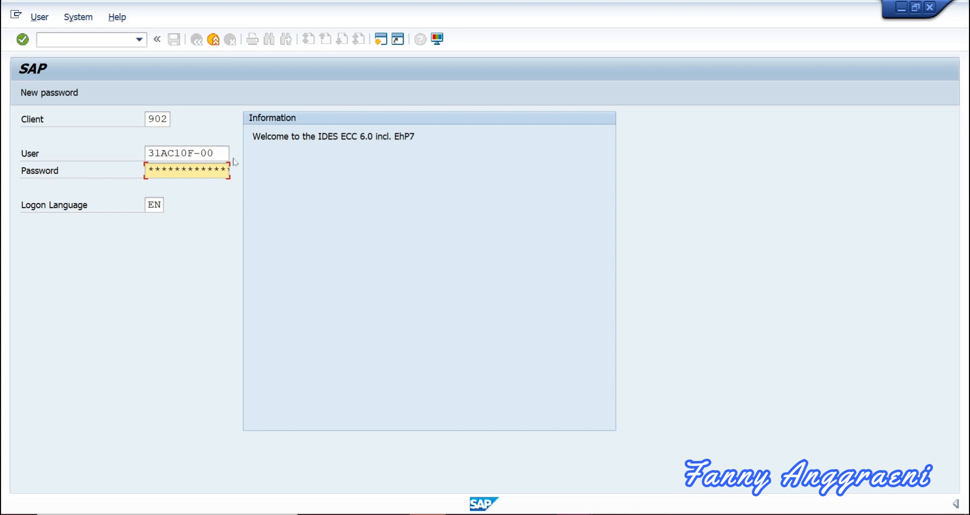
{"action": "key", "text": "Return"}
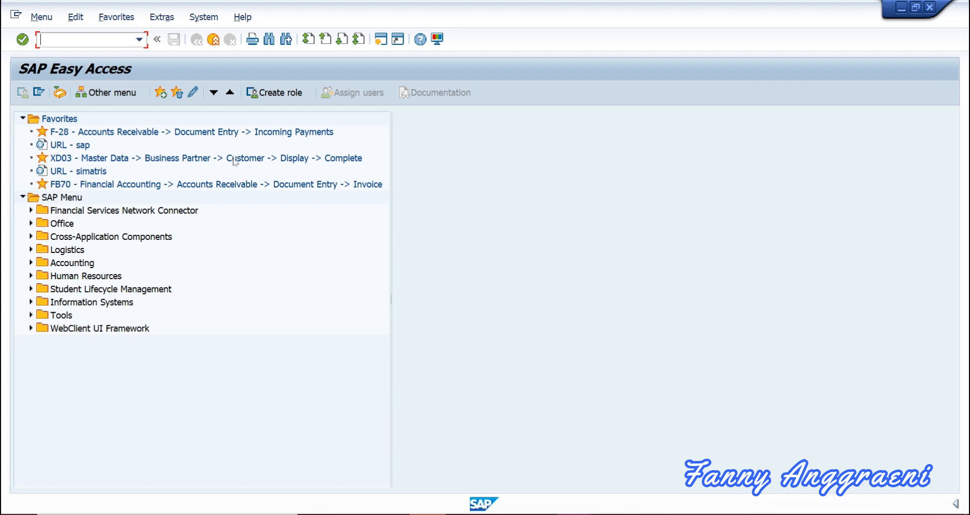
Expand Accounting down to G/L Accounts > Individual Processing and select FSS0 In Company Code.
{"action": "left_click", "coordinate": [31, 265]}
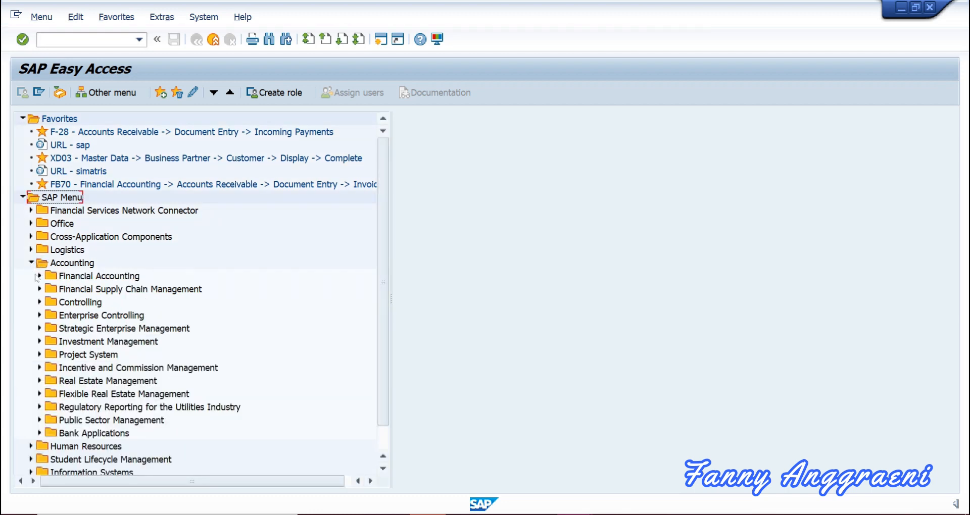
{"action": "left_click", "coordinate": [38, 276]}
{"action": "left_click", "coordinate": [48, 289]}
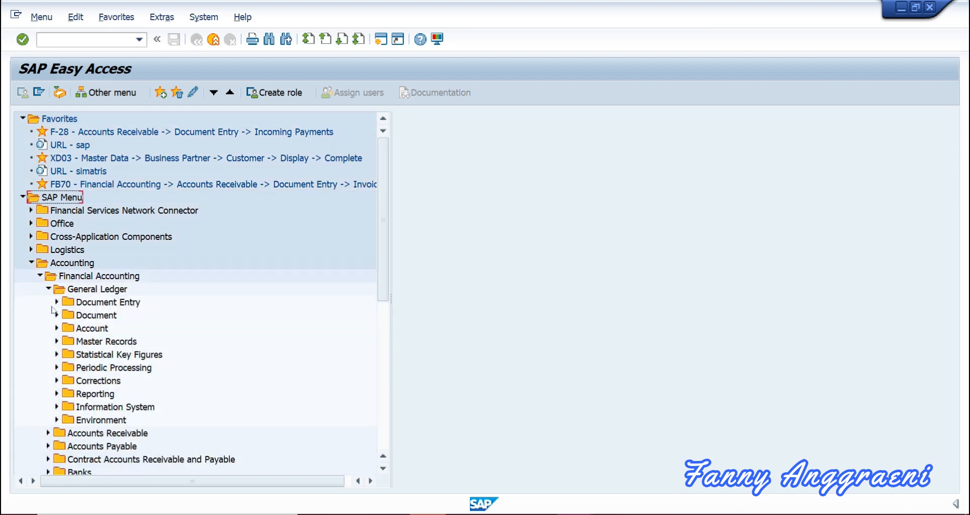
{"action": "left_click", "coordinate": [57, 342]}
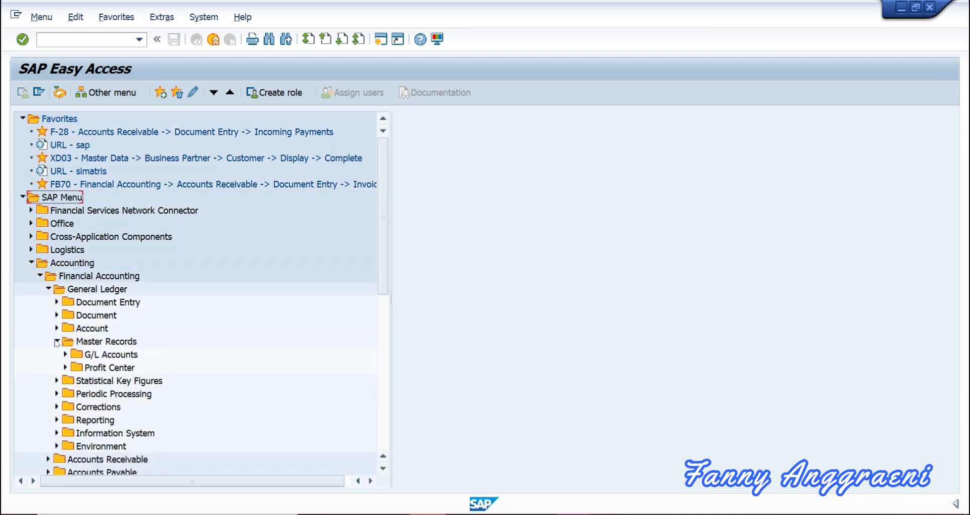
{"action": "left_click", "coordinate": [65, 354]}
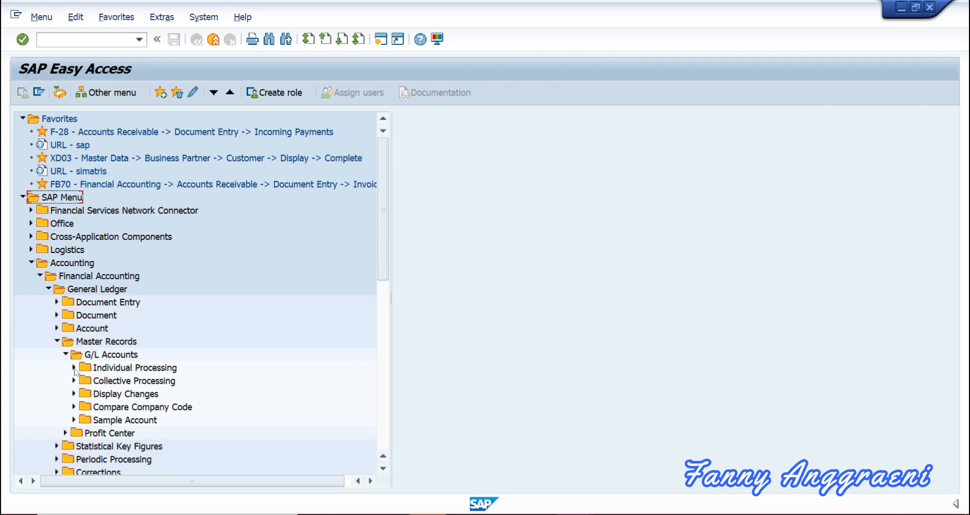
{"action": "left_click", "coordinate": [73, 368]}
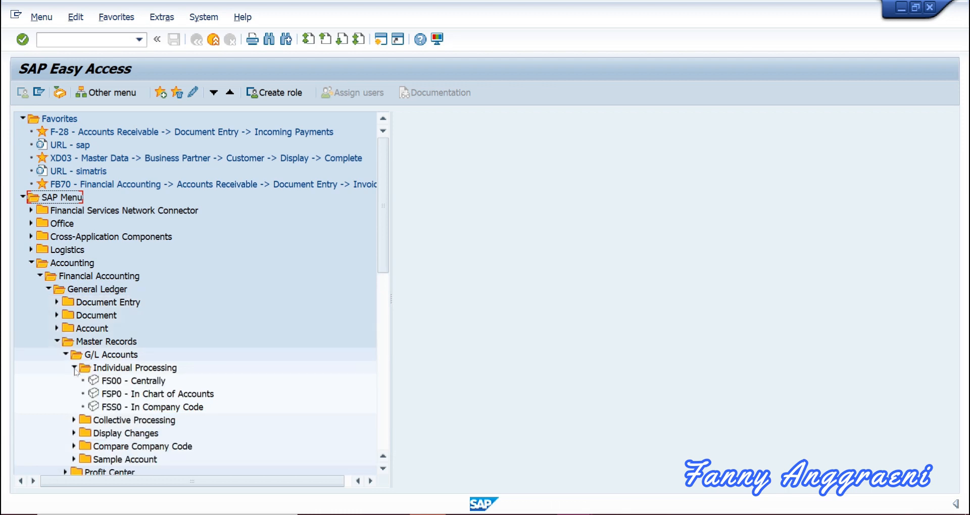
{"action": "left_click", "coordinate": [108, 408]}
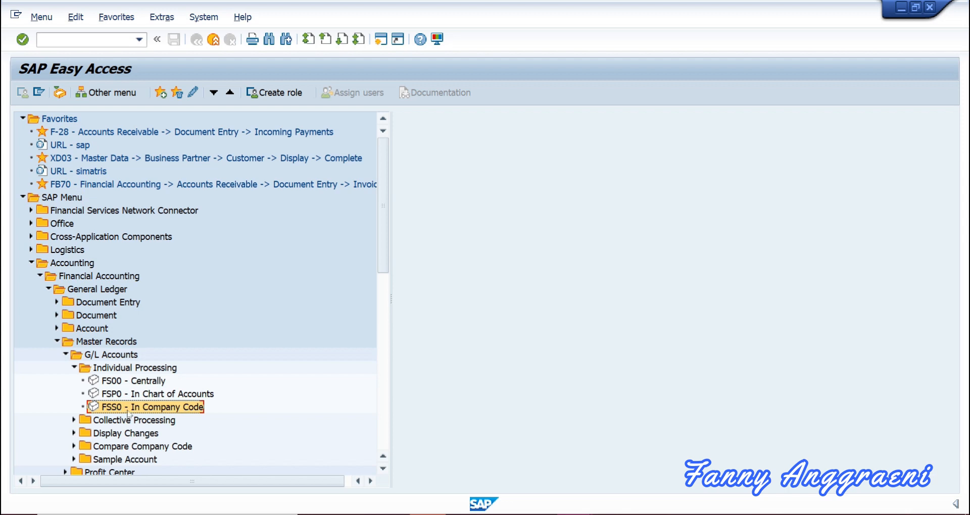
Display G/L account 113100 in company code 1000 via FSS0 and view its Information tab.
{"action": "double_click", "coordinate": [128, 412]}
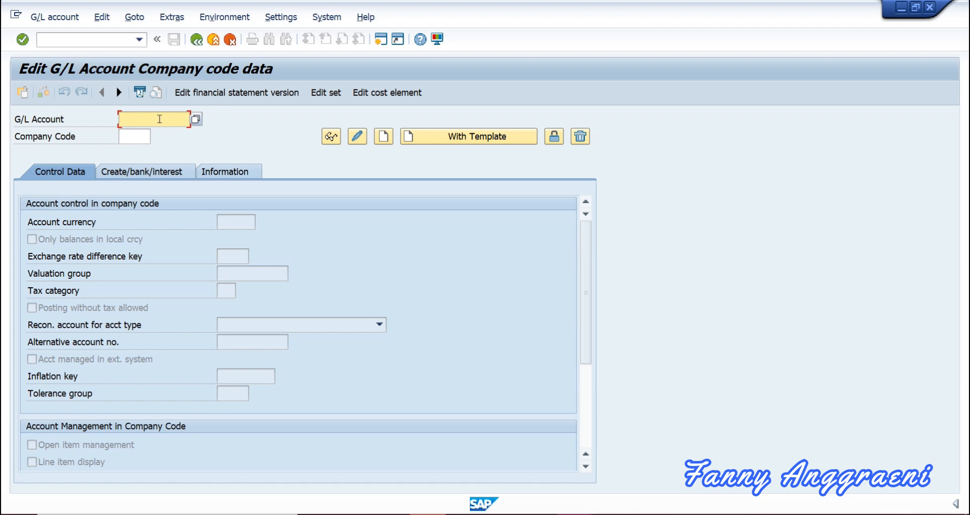
{"action": "type", "text": "1"}
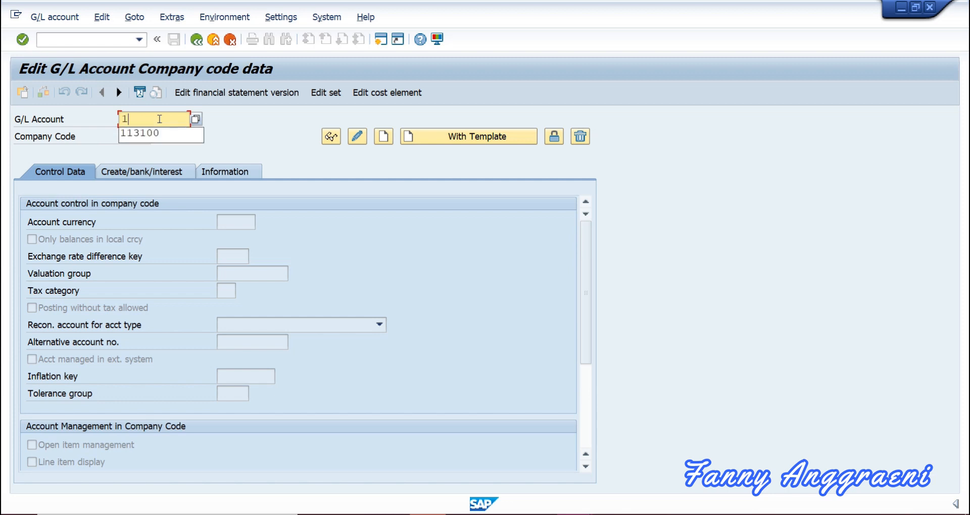
{"action": "type", "text": "13100"}
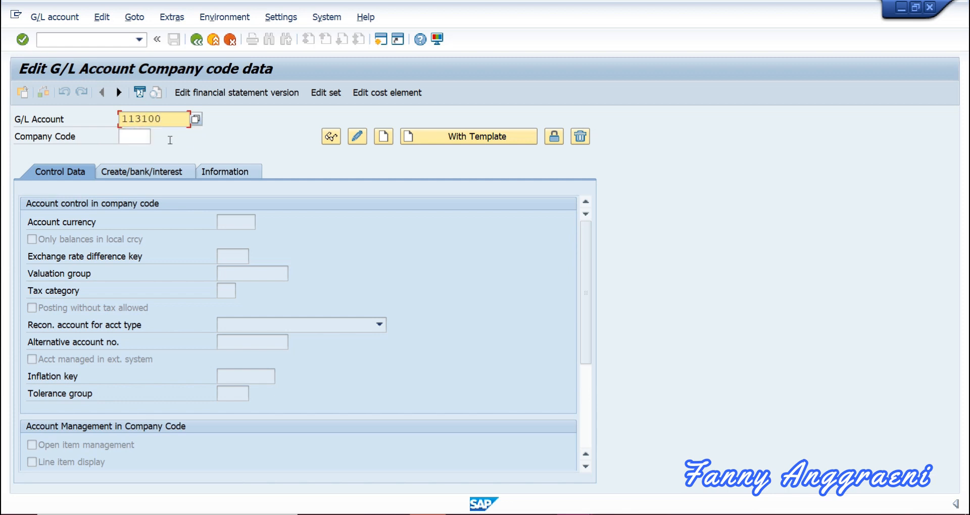
{"action": "left_click", "coordinate": [140, 137]}
{"action": "type", "text": "1"}
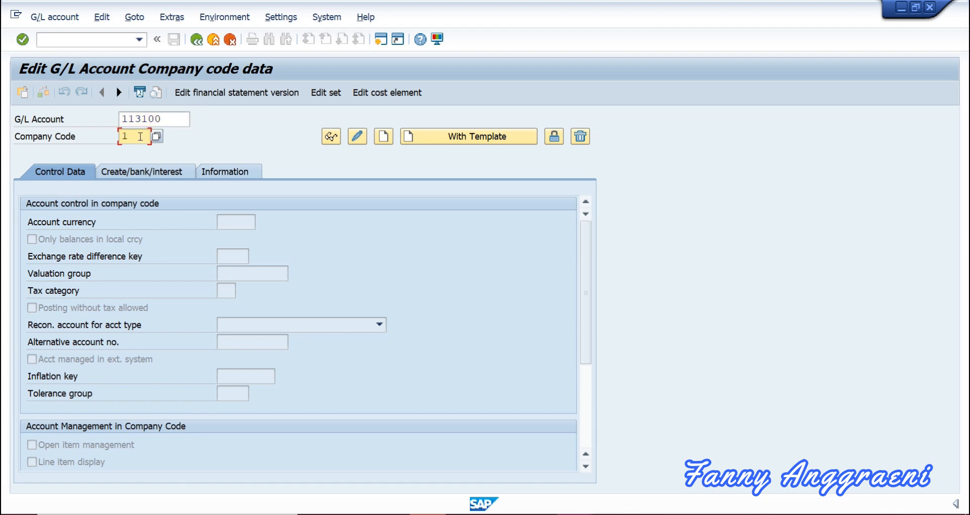
{"action": "type", "text": "000"}
{"action": "key", "text": "Return"}
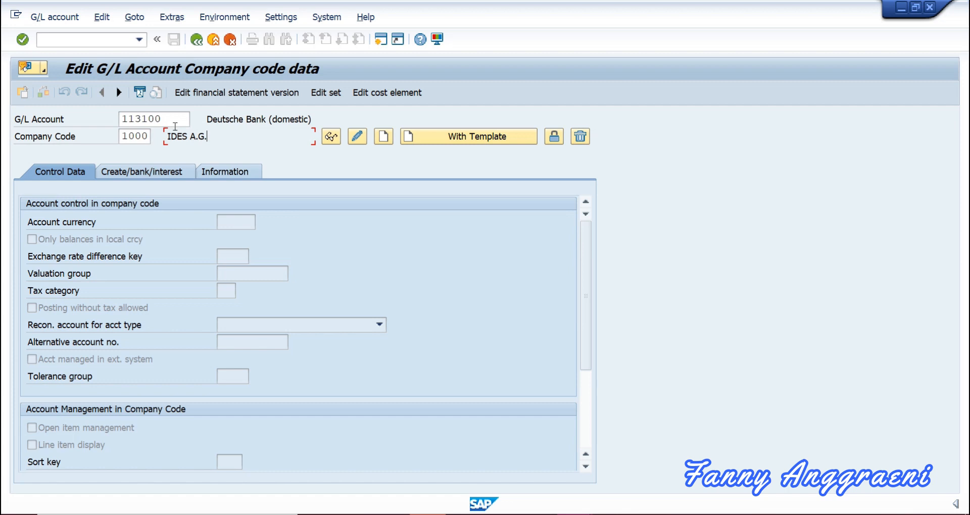
{"action": "left_click", "coordinate": [207, 173]}
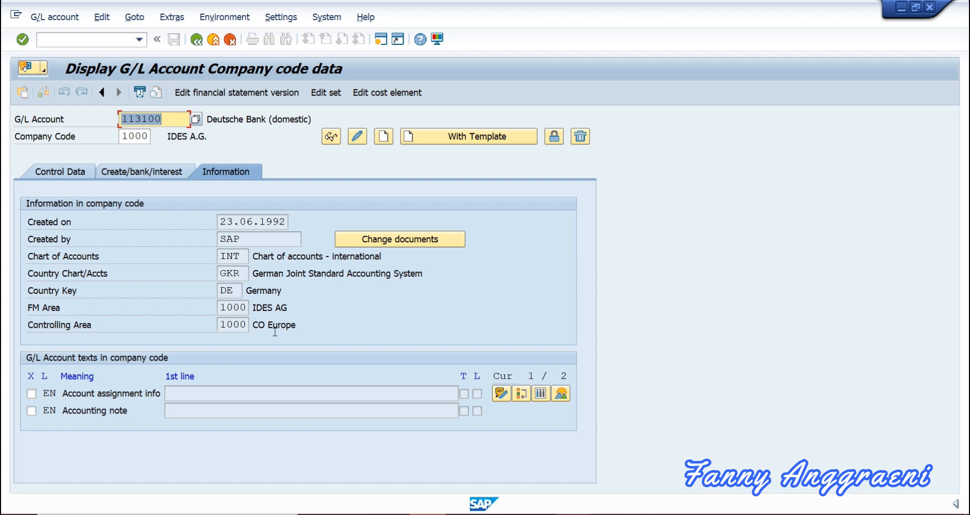
Return to the SAP Easy Access menu with /n.
{"action": "left_click", "coordinate": [77, 36]}
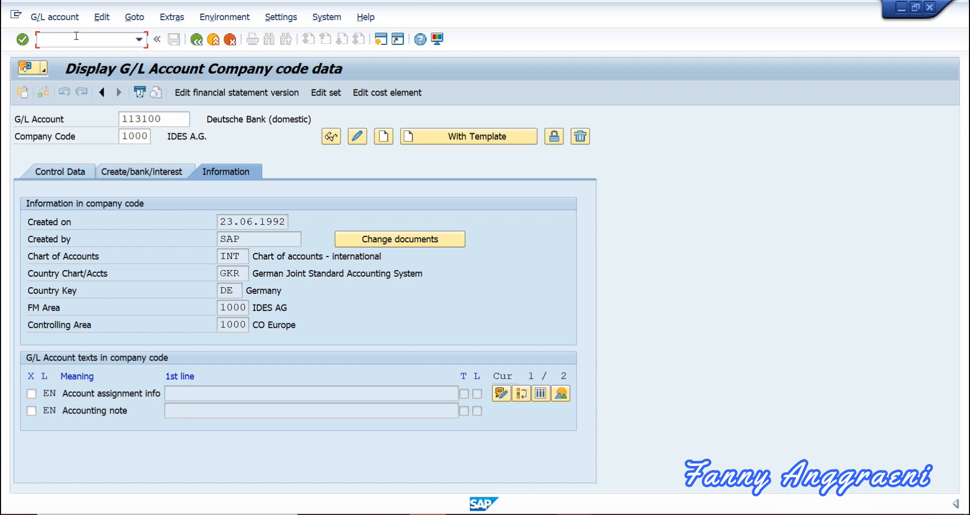
{"action": "type", "text": "/n"}
{"action": "key", "text": "Return"}
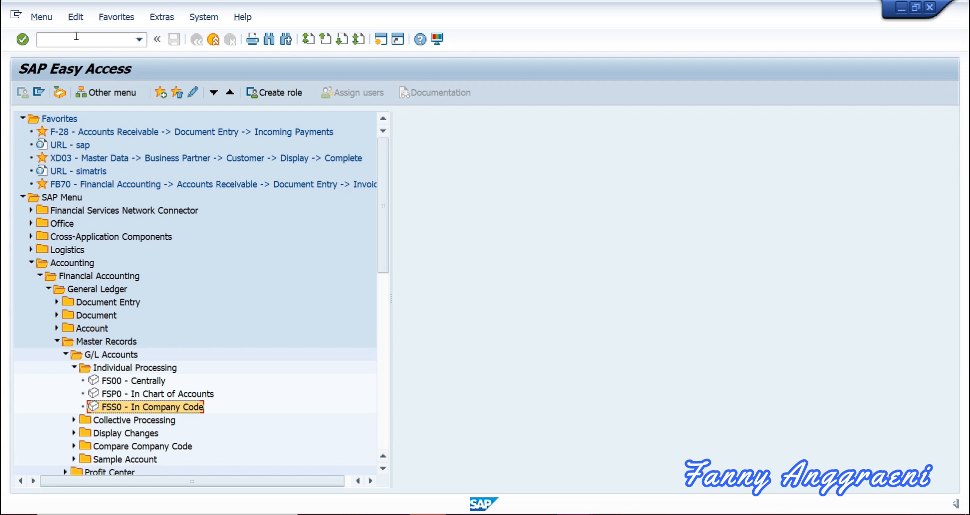
Expand General Ledger Information System > Master Data > Chart of Accounts and run S_ALR_87012325 SAP Minimal Variant.
{"action": "left_click", "coordinate": [40, 276]}
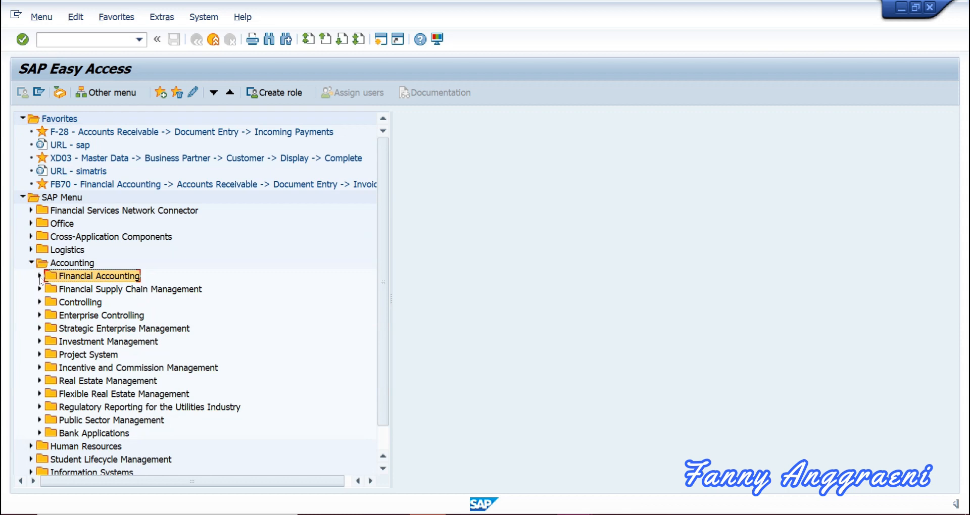
{"action": "left_click", "coordinate": [40, 276]}
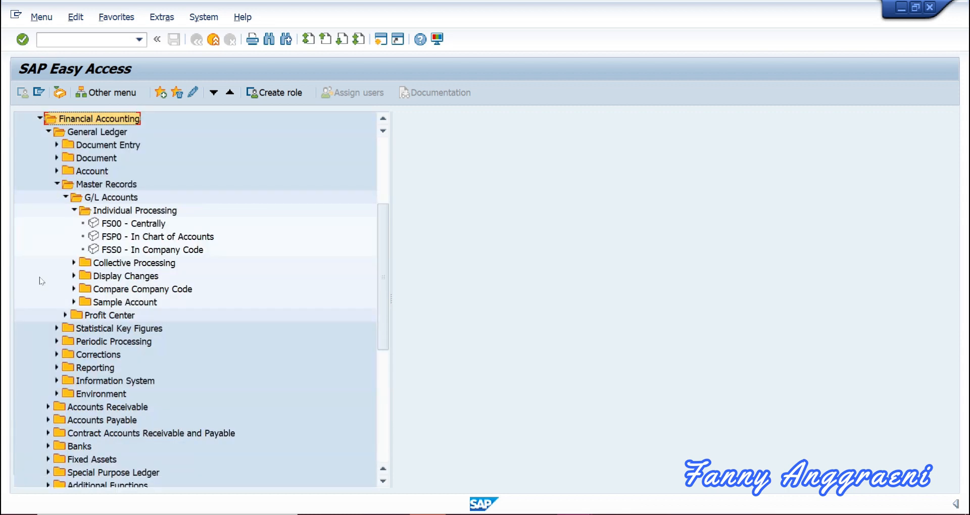
{"action": "left_click", "coordinate": [57, 184]}
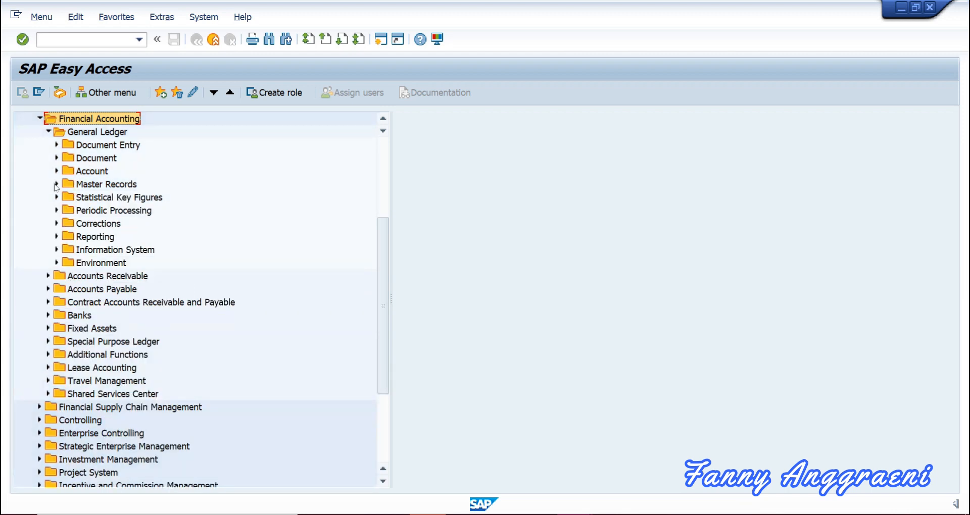
{"action": "left_click", "coordinate": [56, 249]}
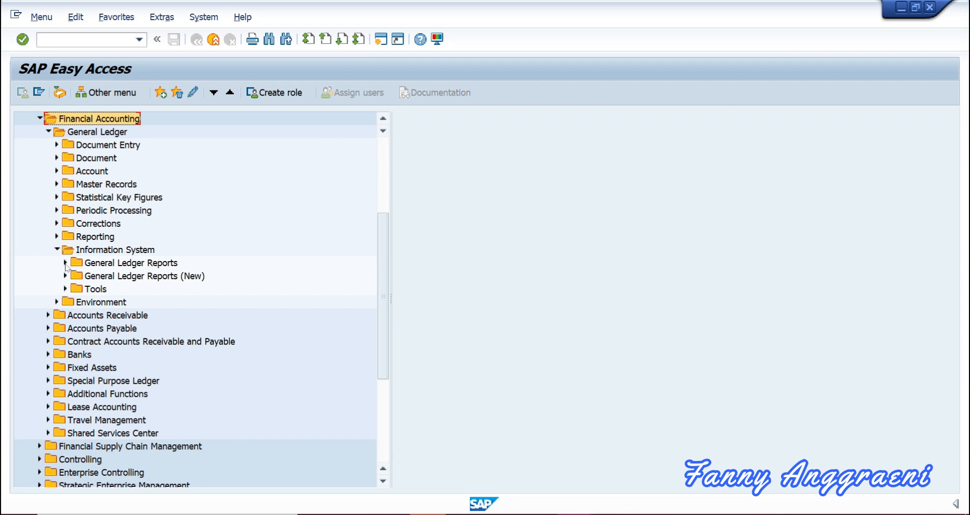
{"action": "left_click", "coordinate": [66, 263]}
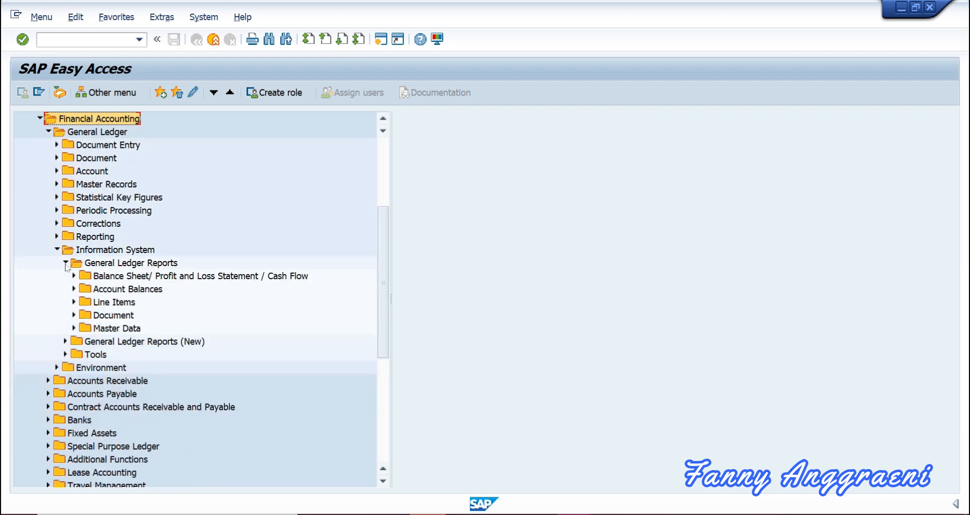
{"action": "left_click", "coordinate": [74, 329]}
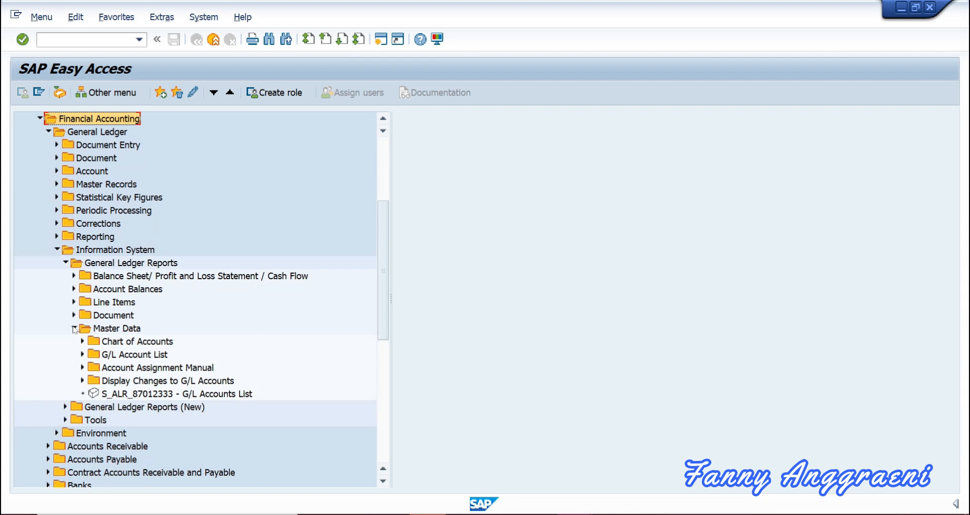
{"action": "left_click", "coordinate": [82, 341]}
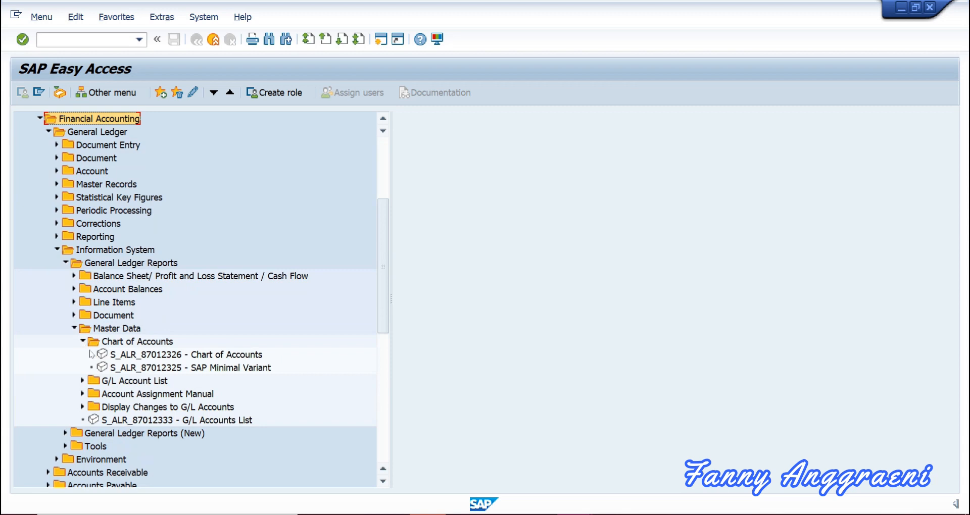
{"action": "left_click", "coordinate": [112, 368]}
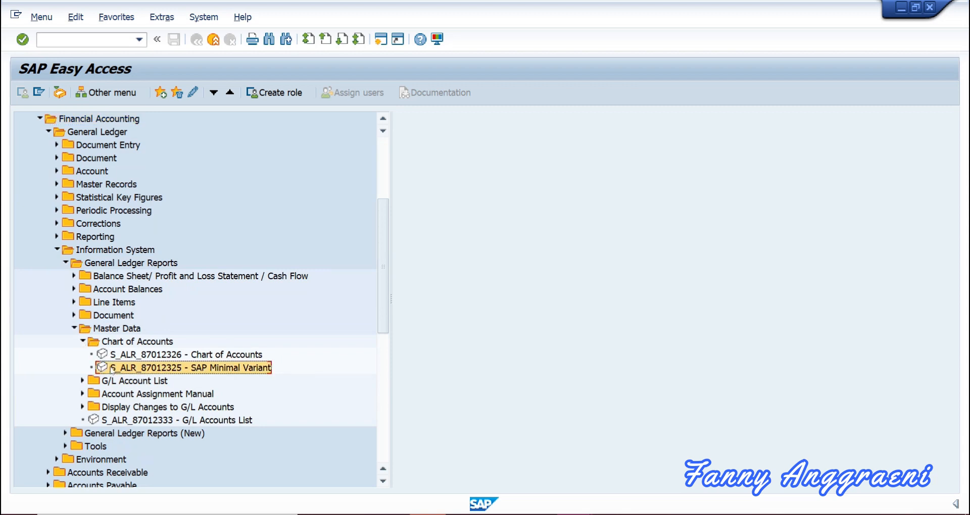
{"action": "double_click", "coordinate": [111, 369]}
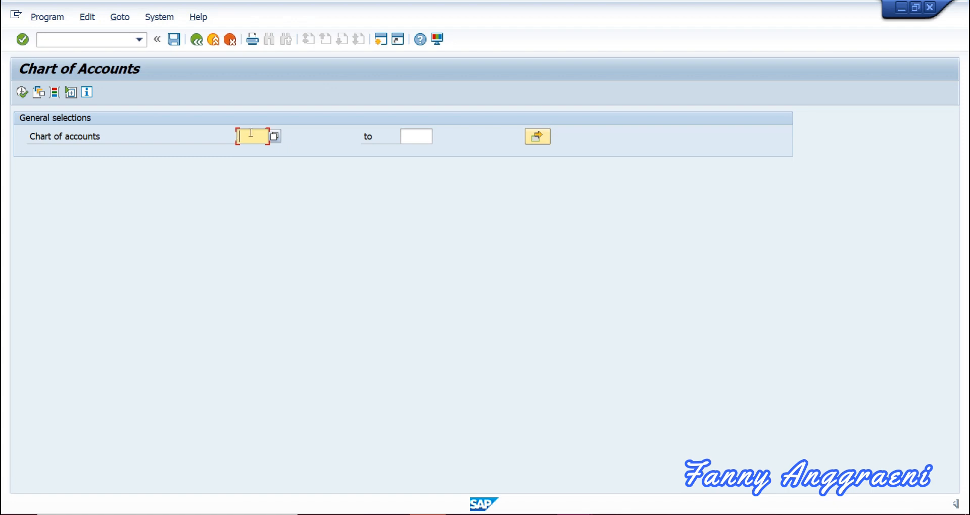
Run the chart of accounts report for chart INT.
{"action": "type", "text": "INT"}
{"action": "left_click", "coordinate": [21, 94]}
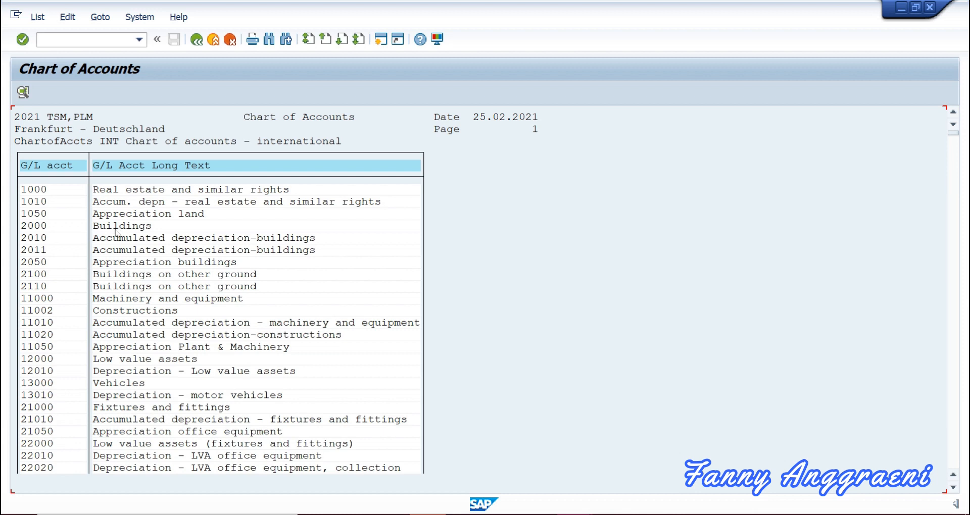
{"action": "scroll", "coordinate": [118, 231], "scroll_direction": "down", "scroll_amount": 2}
{"action": "scroll", "coordinate": [121, 257], "scroll_direction": "down", "scroll_amount": 1}
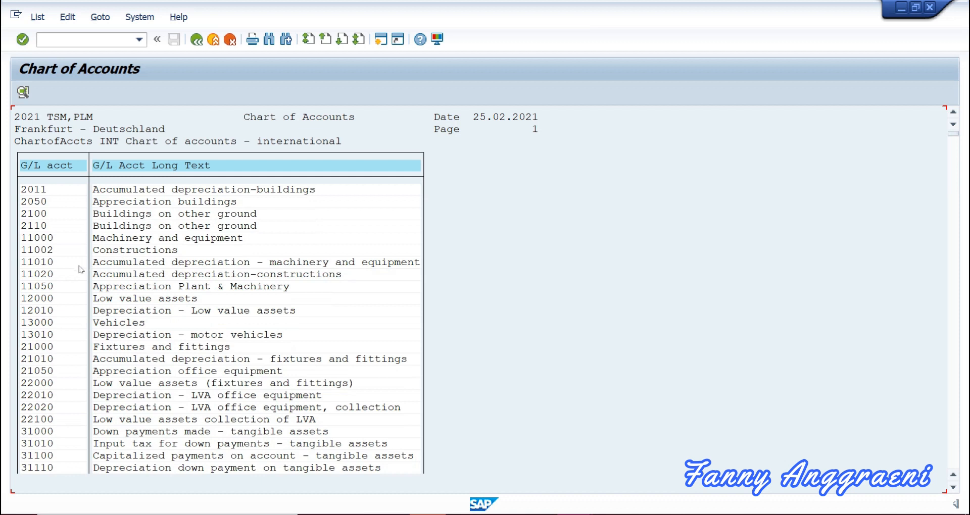
{"action": "scroll", "coordinate": [77, 275], "scroll_direction": "down", "scroll_amount": 1}
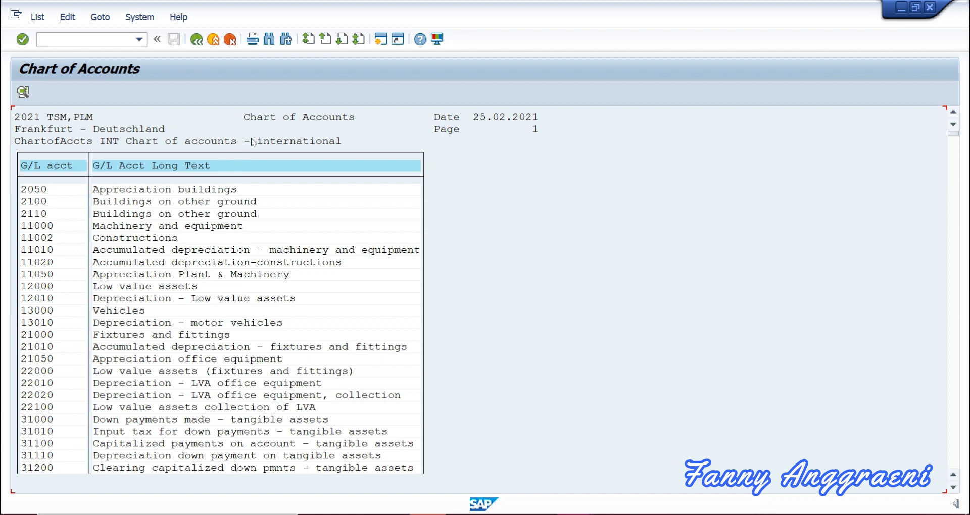
Search the INT account list for 113100 and position the list on that account.
{"action": "left_click", "coordinate": [269, 39]}
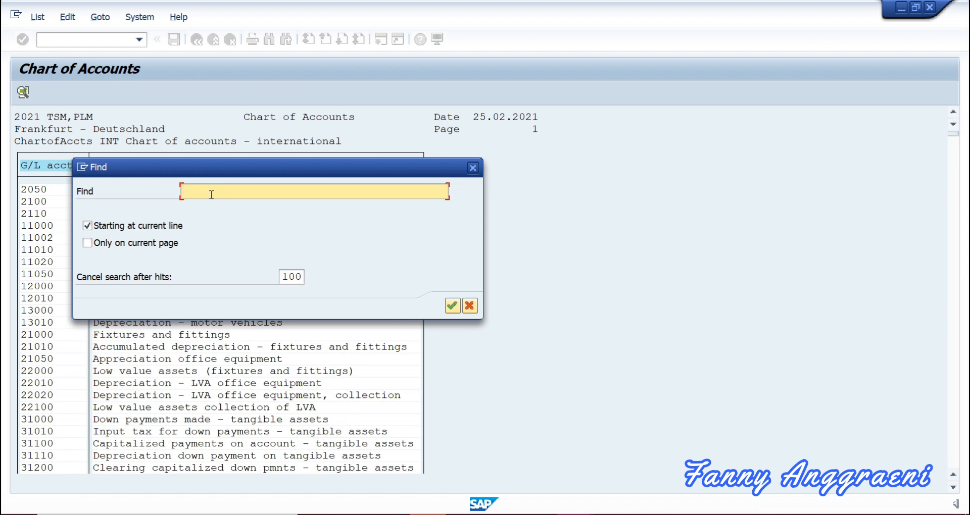
{"action": "type", "text": "113100"}
{"action": "left_click", "coordinate": [452, 306]}
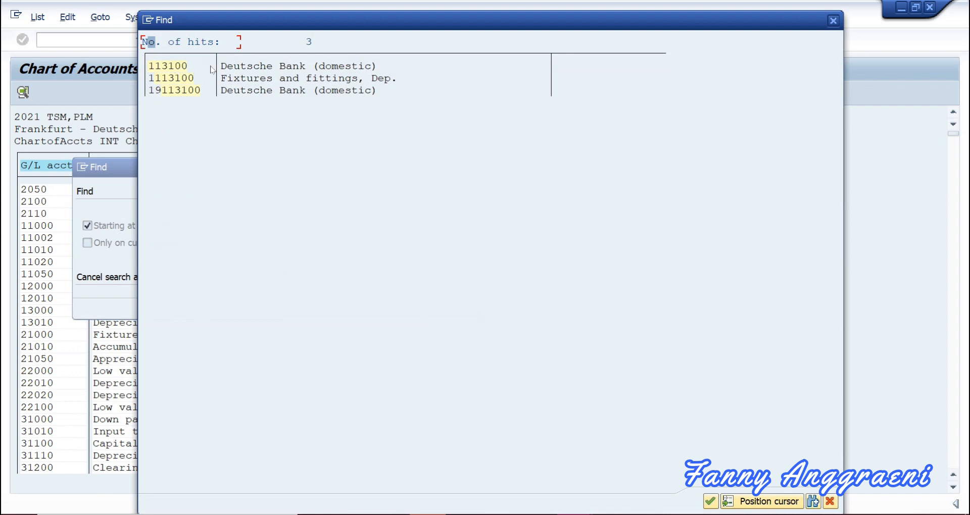
{"action": "left_click", "coordinate": [169, 67]}
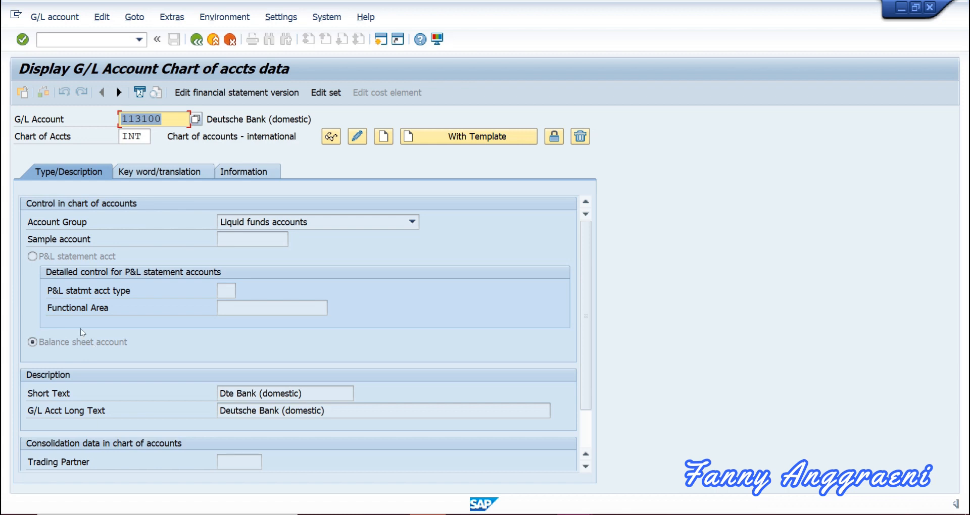
Show the Key word/translation tab for account 113100.
{"action": "left_click", "coordinate": [149, 176]}
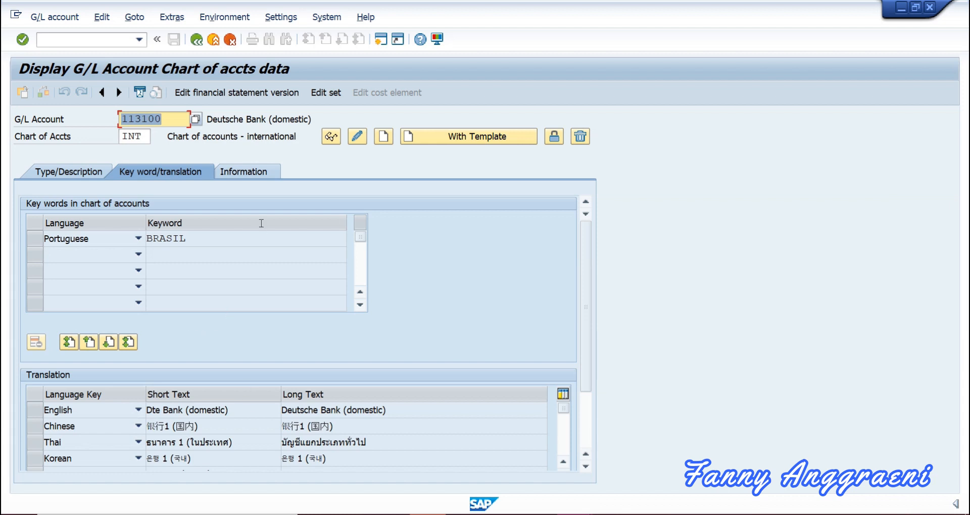
Check account 113100's creation details on the Information tab, then return to Easy Access with /n.
{"action": "left_click", "coordinate": [252, 175]}
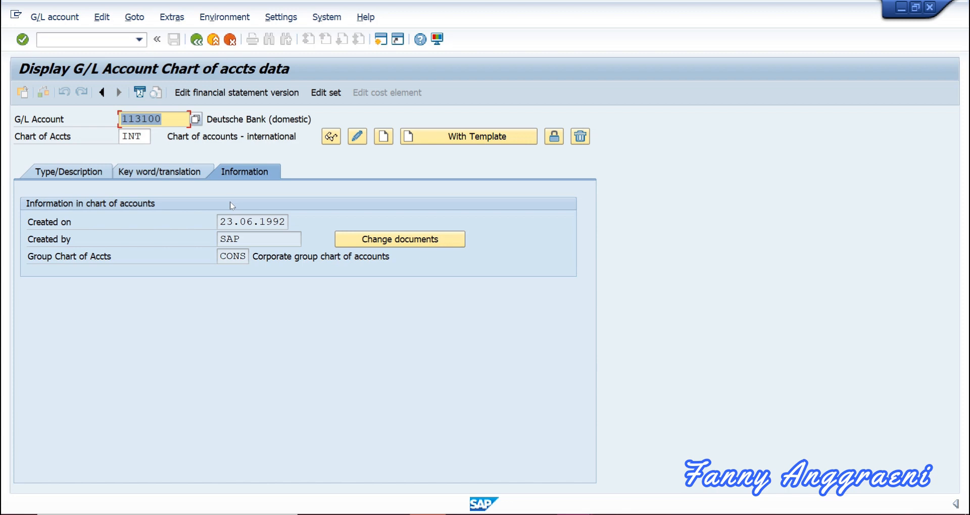
{"action": "left_click", "coordinate": [109, 39]}
{"action": "type", "text": "/"}
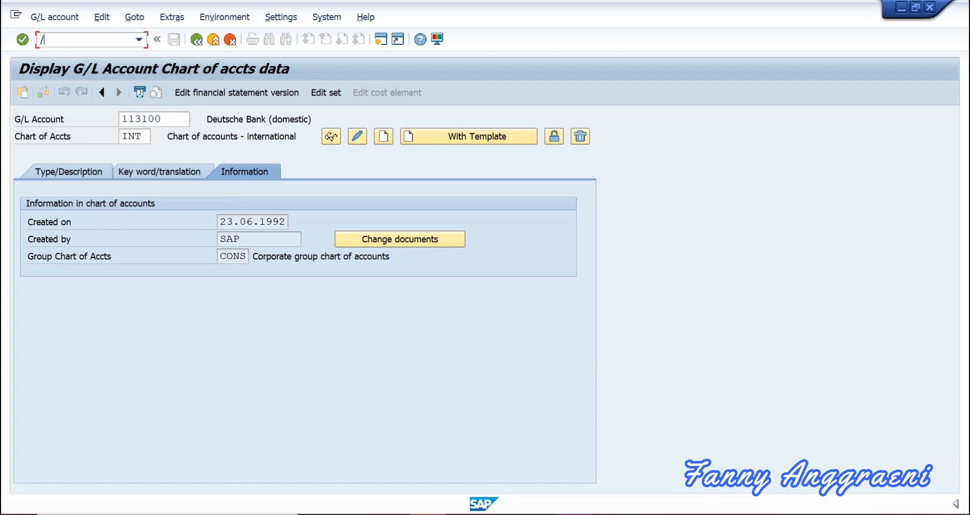
{"action": "type", "text": "n"}
{"action": "key", "text": "Return"}
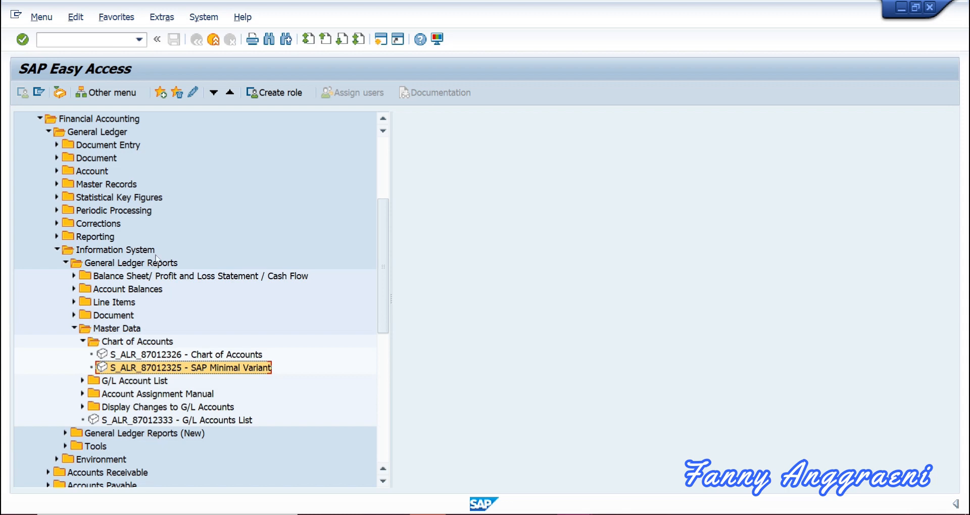
Navigate the tree to G/L Accounts Individual Processing and start FSS0 In Company Code.
{"action": "scroll", "coordinate": [45, 147], "scroll_direction": "up", "scroll_amount": 1}
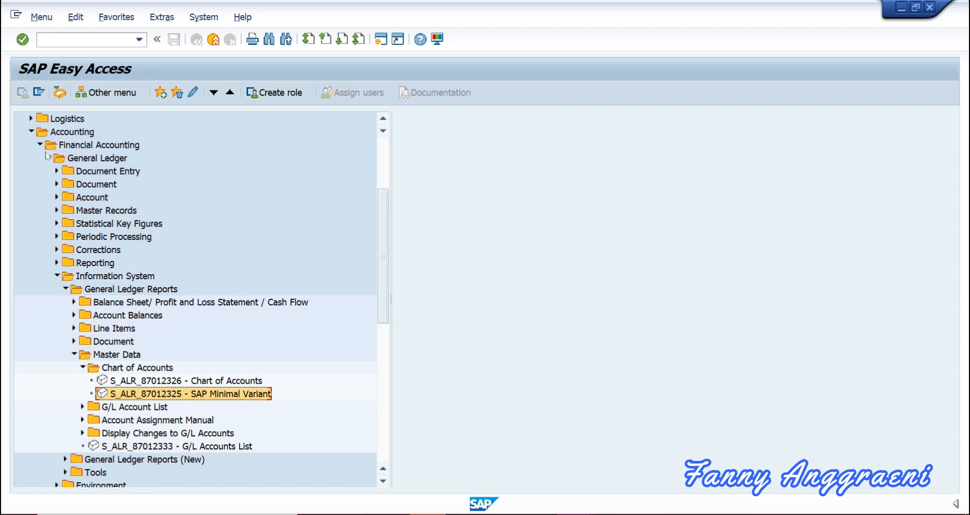
{"action": "left_click", "coordinate": [40, 145]}
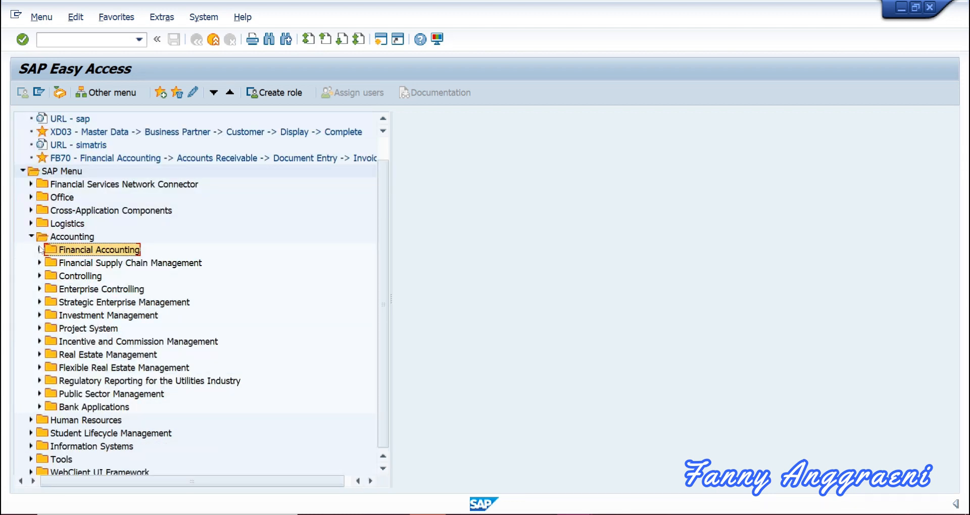
{"action": "left_click", "coordinate": [40, 249]}
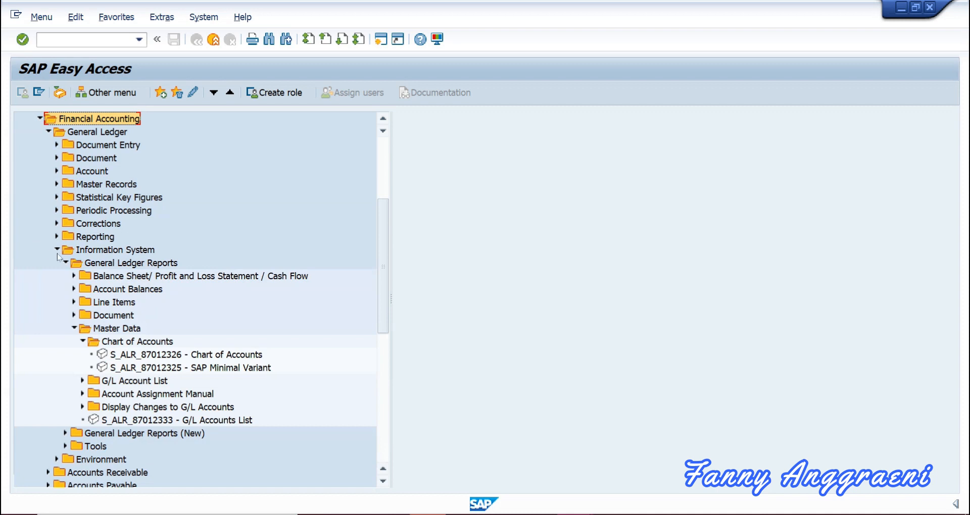
{"action": "left_click", "coordinate": [56, 253]}
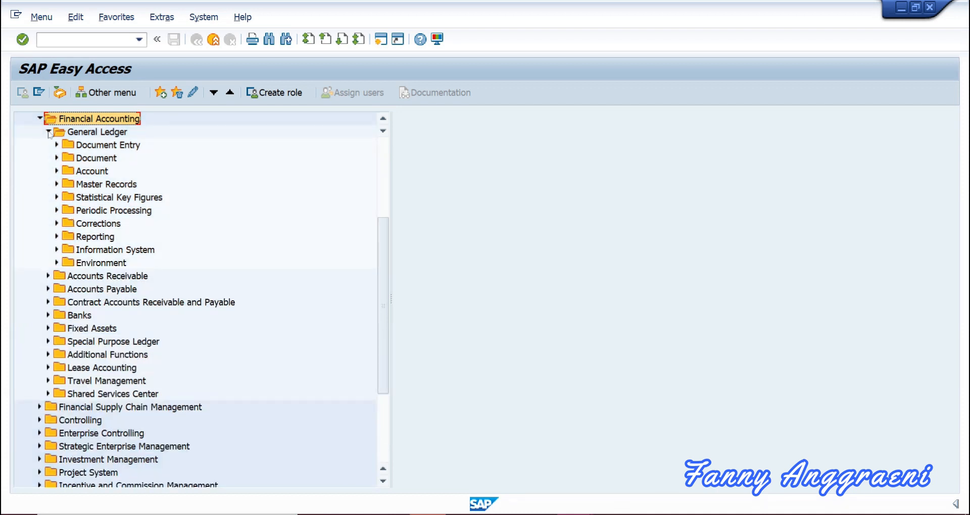
{"action": "left_click", "coordinate": [56, 184]}
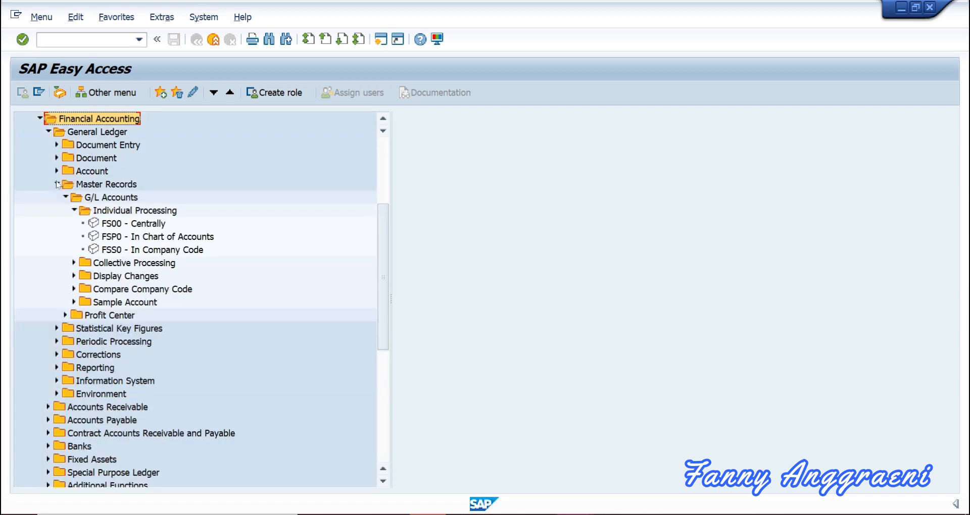
{"action": "left_click", "coordinate": [74, 211]}
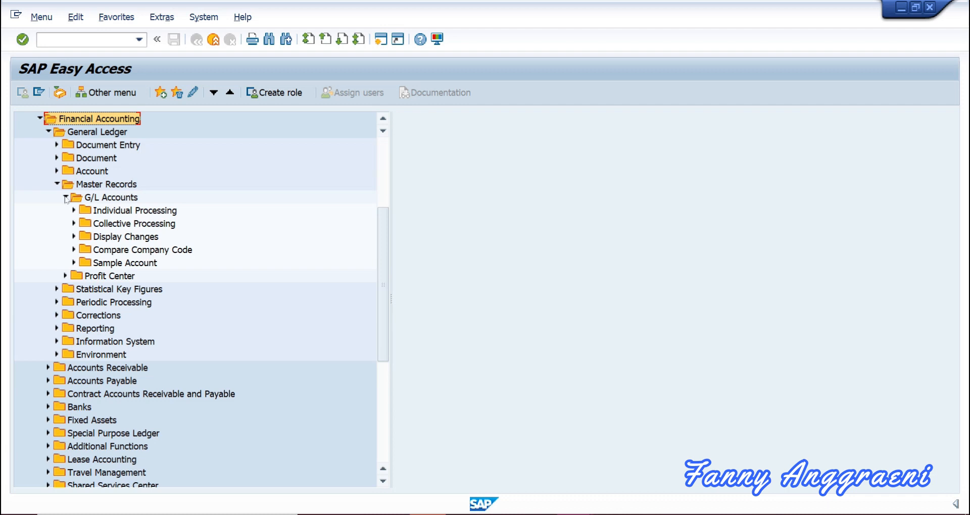
{"action": "left_click", "coordinate": [74, 210]}
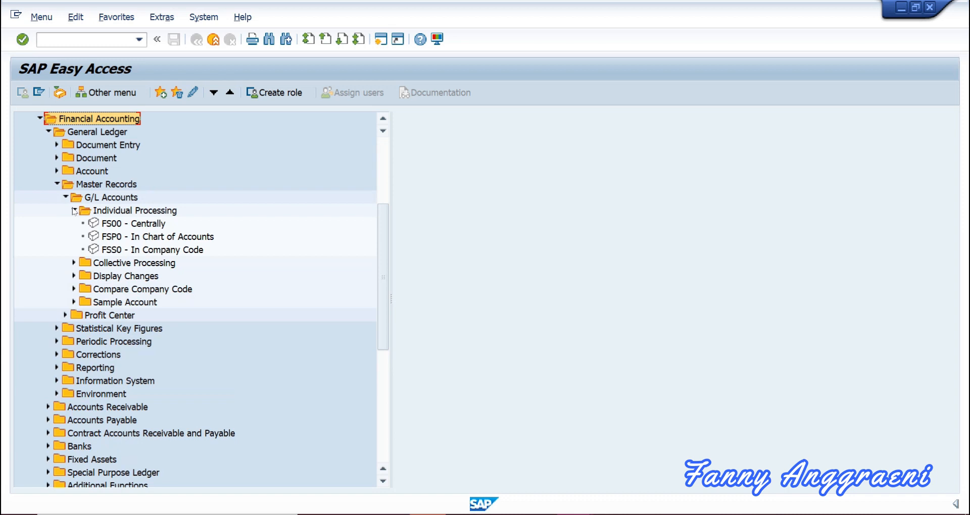
{"action": "left_click", "coordinate": [116, 250]}
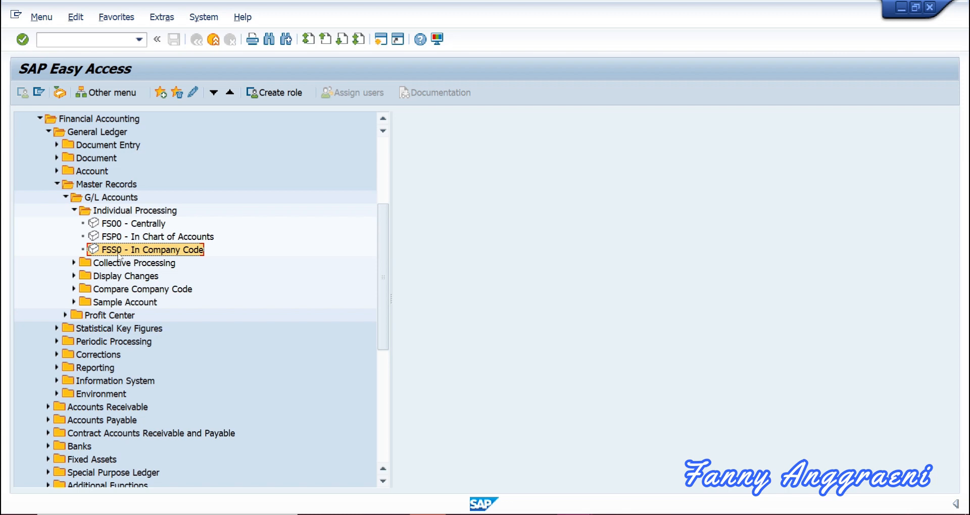
{"action": "double_click", "coordinate": [118, 253]}
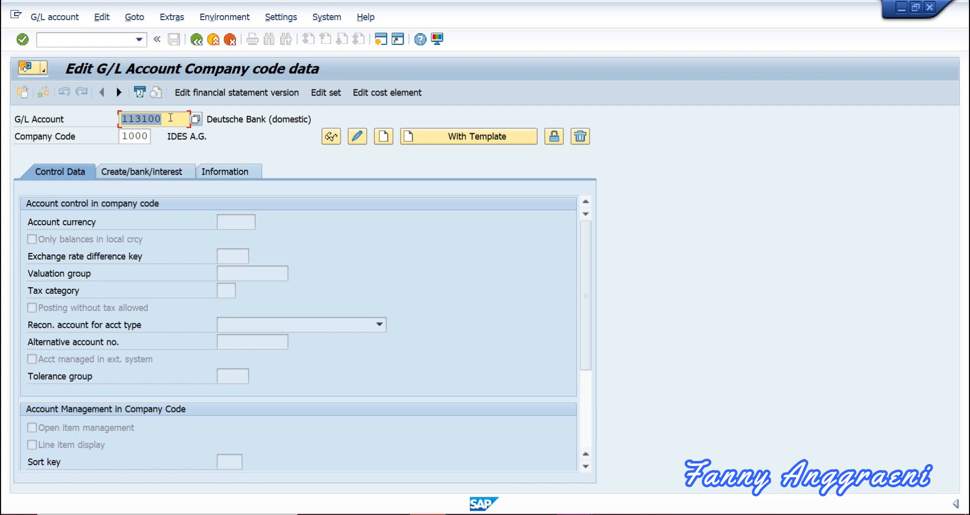
Switch account 113100's company code screen to display mode and start entering company code 2000.
{"action": "left_click", "coordinate": [144, 136]}
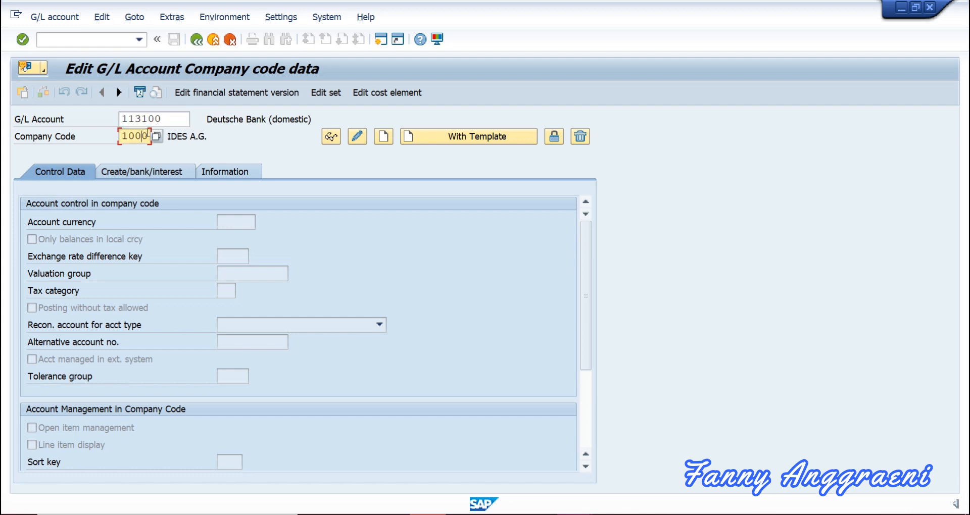
{"action": "left_click", "coordinate": [325, 137]}
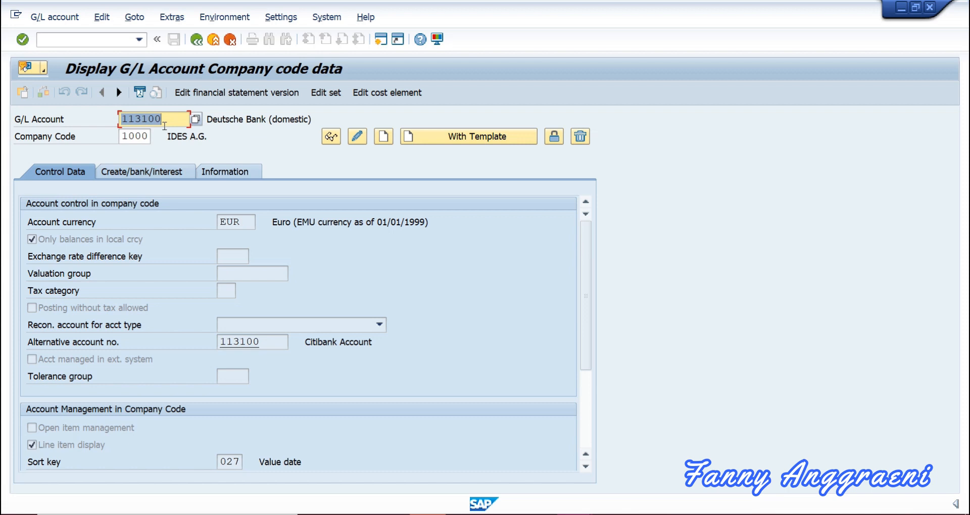
{"action": "key", "text": "Tab"}
{"action": "type", "text": "2"}
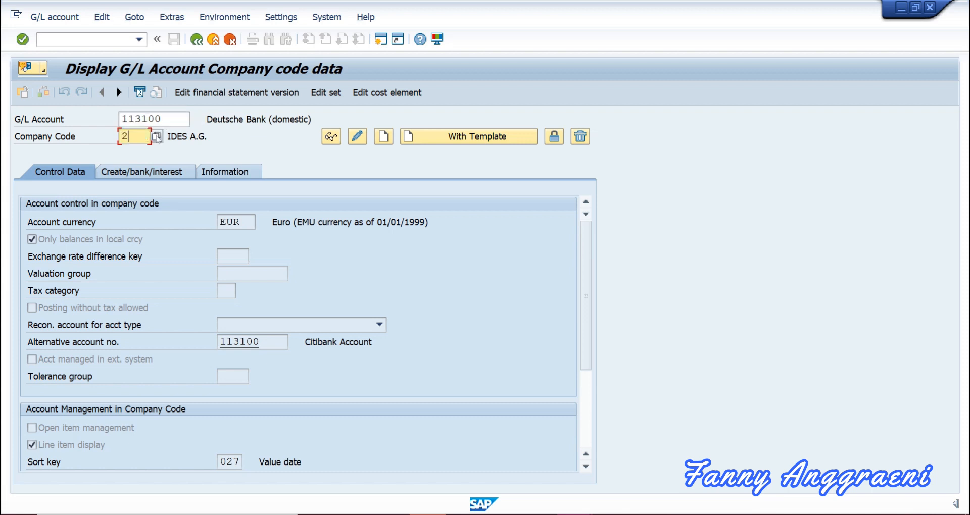
{"action": "type", "text": "000"}
Show account 113100's data for company code 2000 (BestRun UK, GBP), then enter account 160000.
{"action": "left_click", "coordinate": [330, 136]}
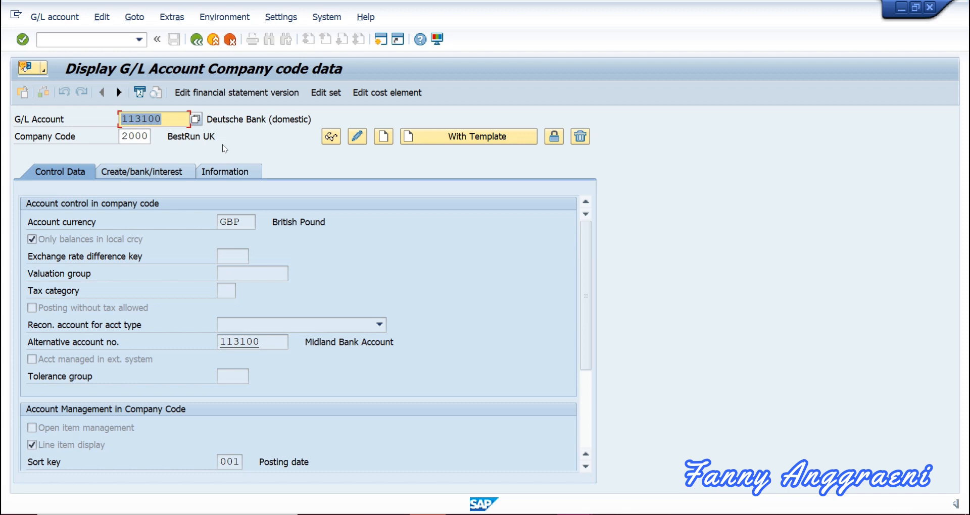
{"action": "type", "text": "16"}
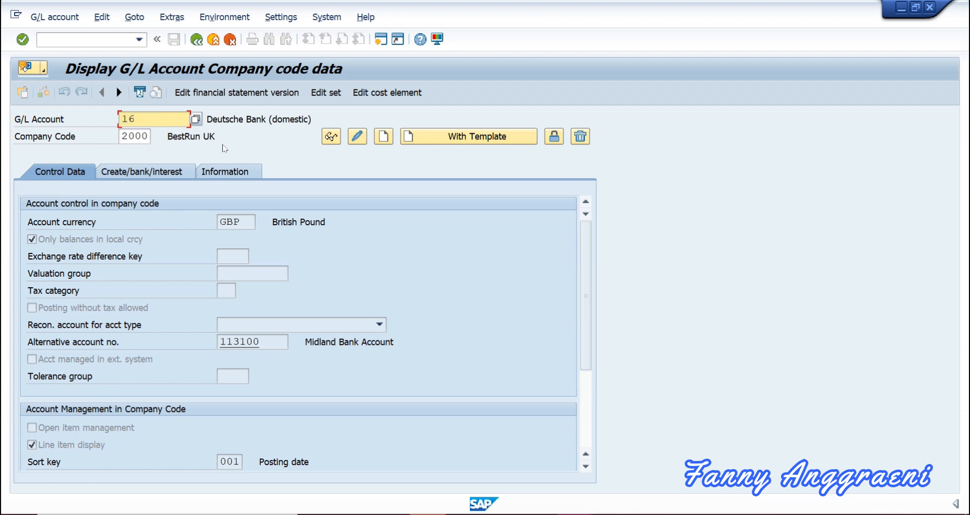
{"action": "type", "text": "0000"}
Load account 160000 Trade Payables - domestic for company code 1000 (EUR, Vendors reconciliation).
{"action": "key", "text": "Tab"}
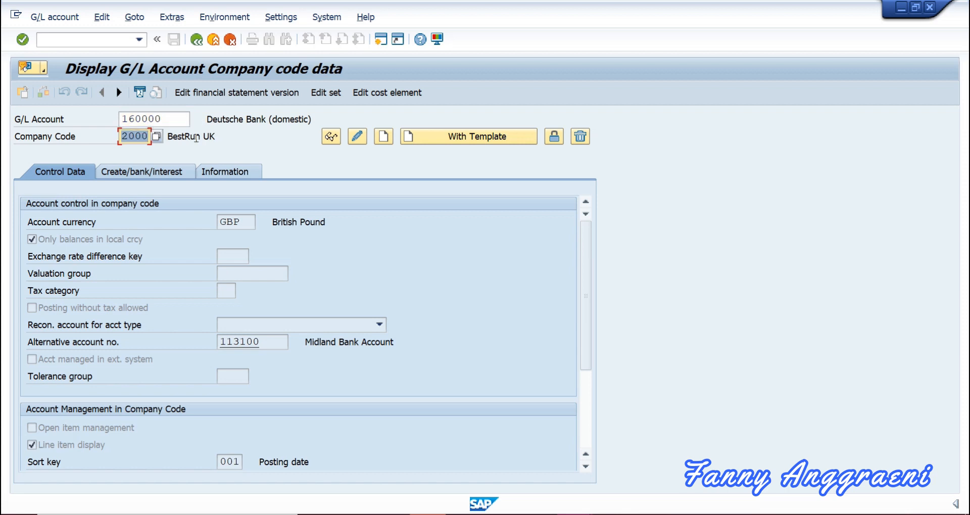
{"action": "type", "text": "1000"}
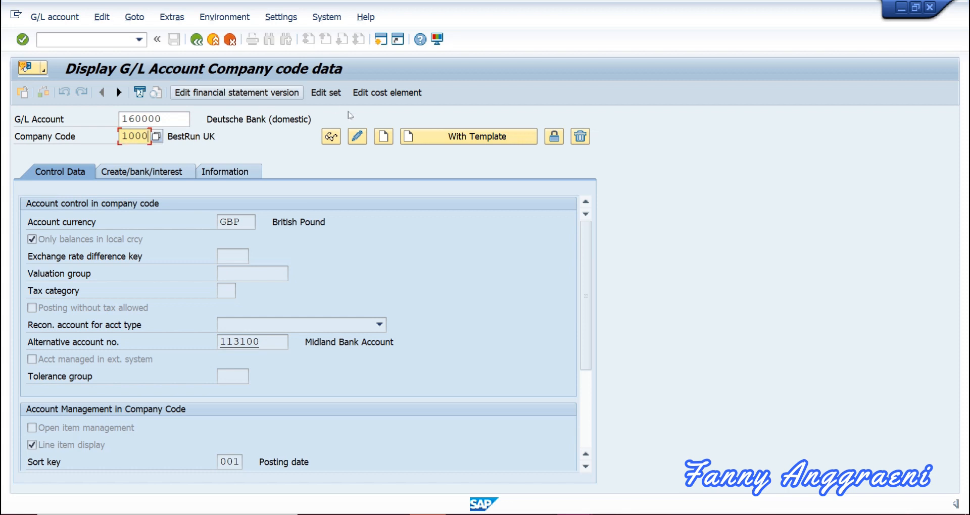
{"action": "left_click", "coordinate": [337, 136]}
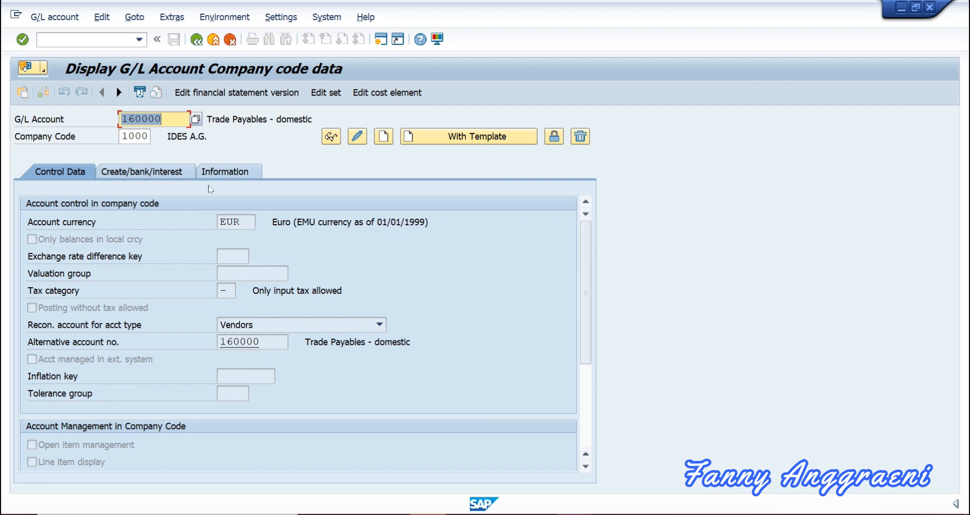
Display account 140000 Trade Receivables - domestic, then clear the account field for the next lookup.
{"action": "type", "text": "1"}
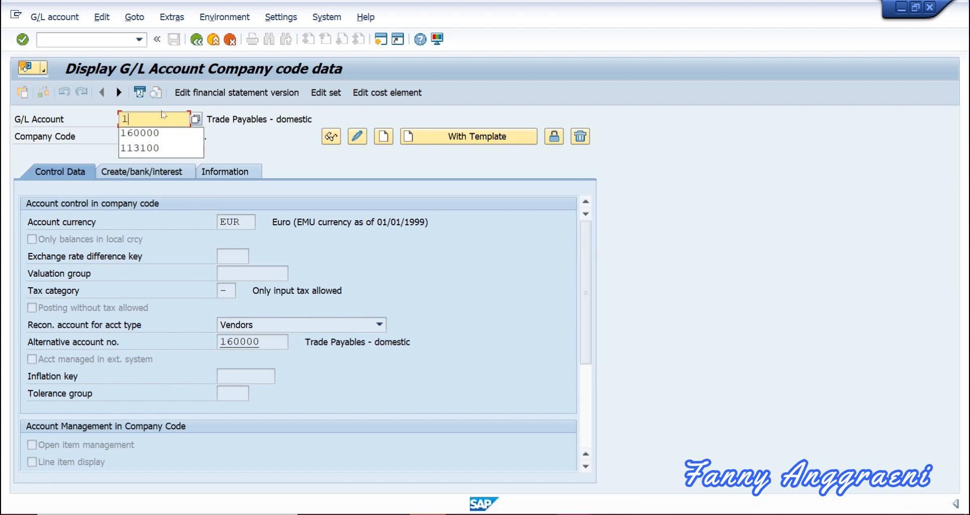
{"action": "type", "text": "40"}
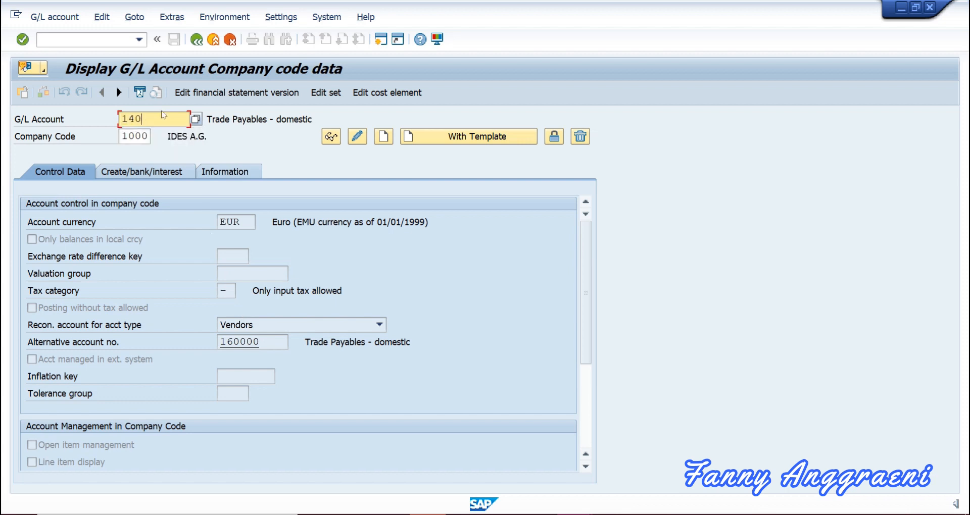
{"action": "type", "text": "000"}
{"action": "key", "text": "Return"}
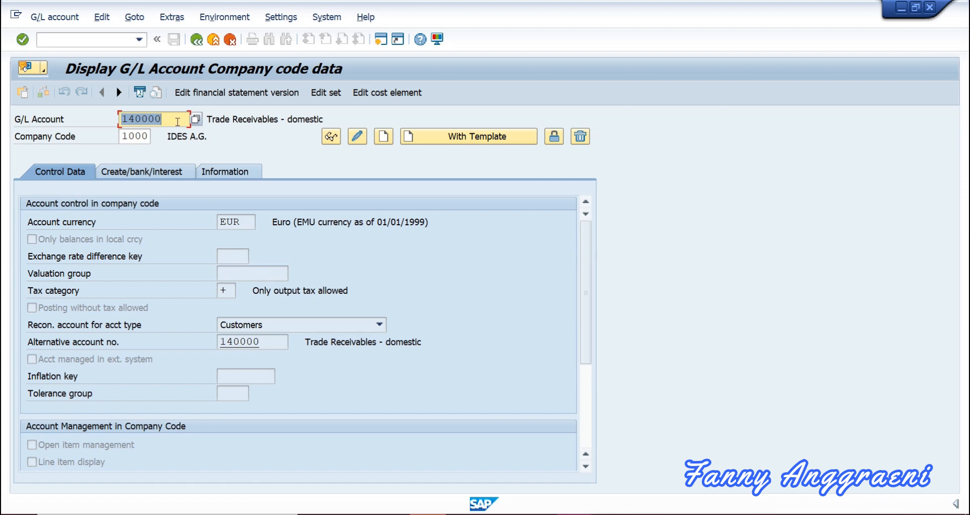
{"action": "key", "text": "BackSpace"}
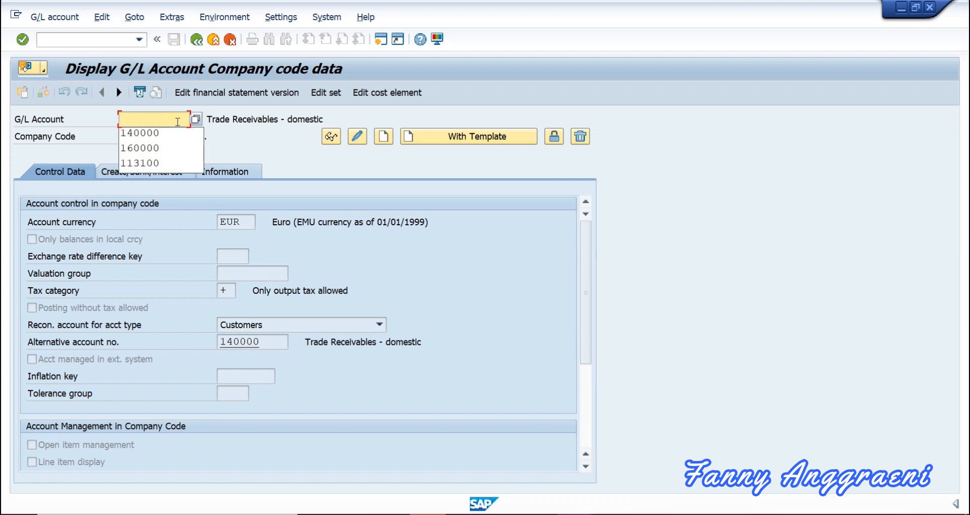
Look up account 2000 Buildings in company code 1000, then return to SAP Easy Access with /n.
{"action": "type", "text": "2000"}
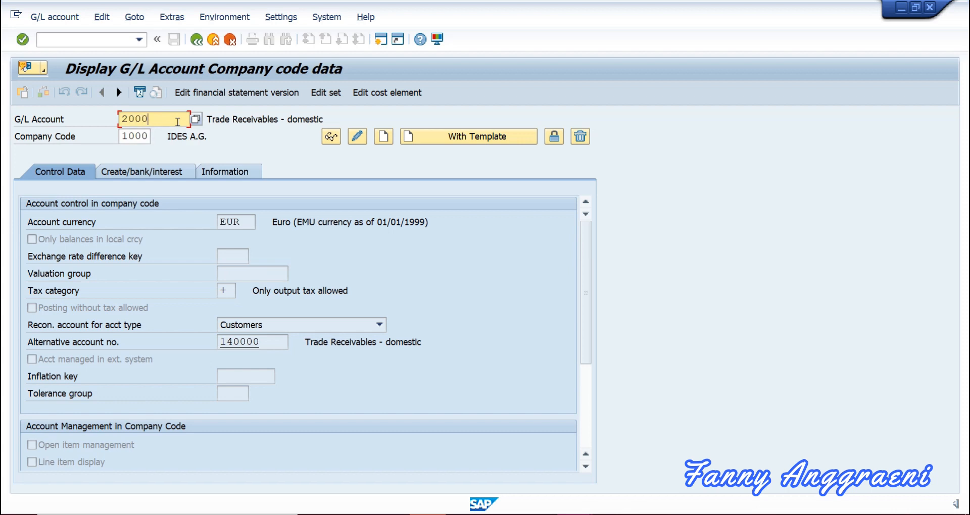
{"action": "key", "text": "Return"}
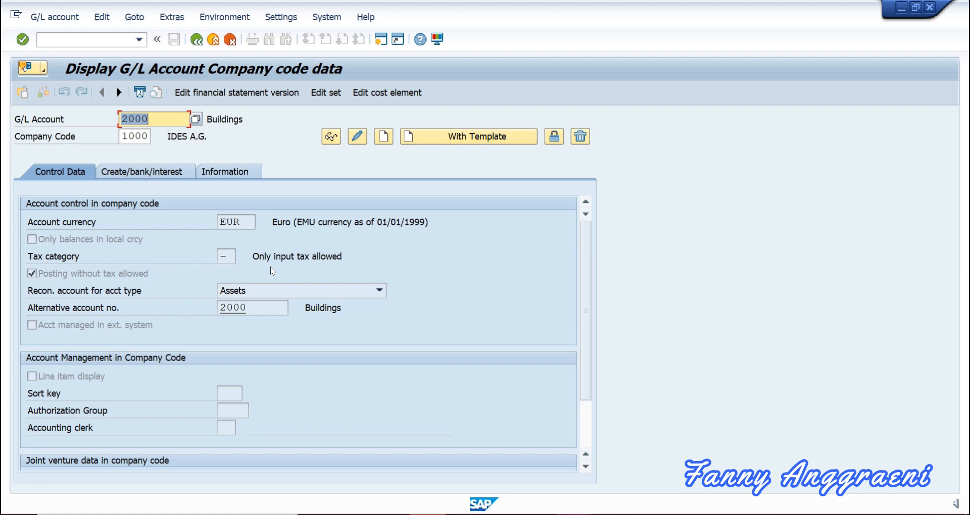
{"action": "left_click", "coordinate": [104, 40]}
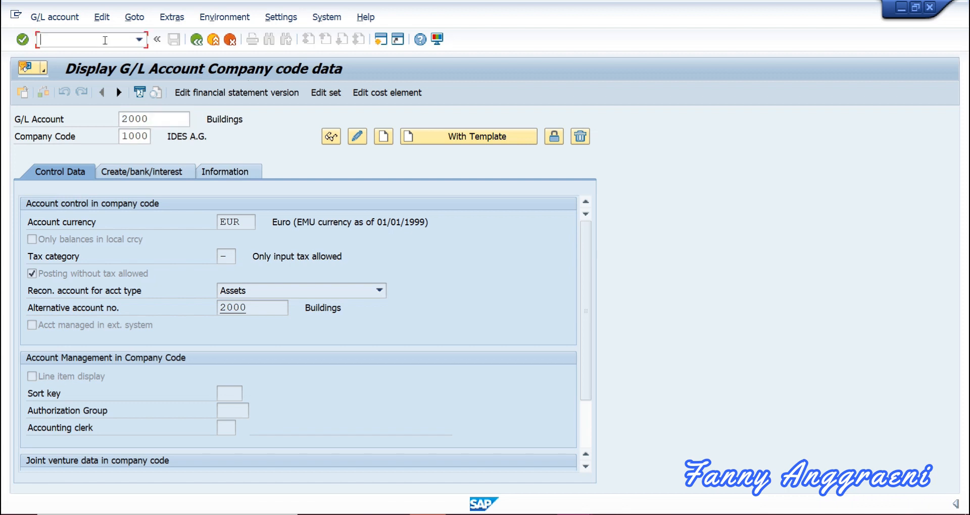
{"action": "type", "text": "/n"}
{"action": "key", "text": "Return"}
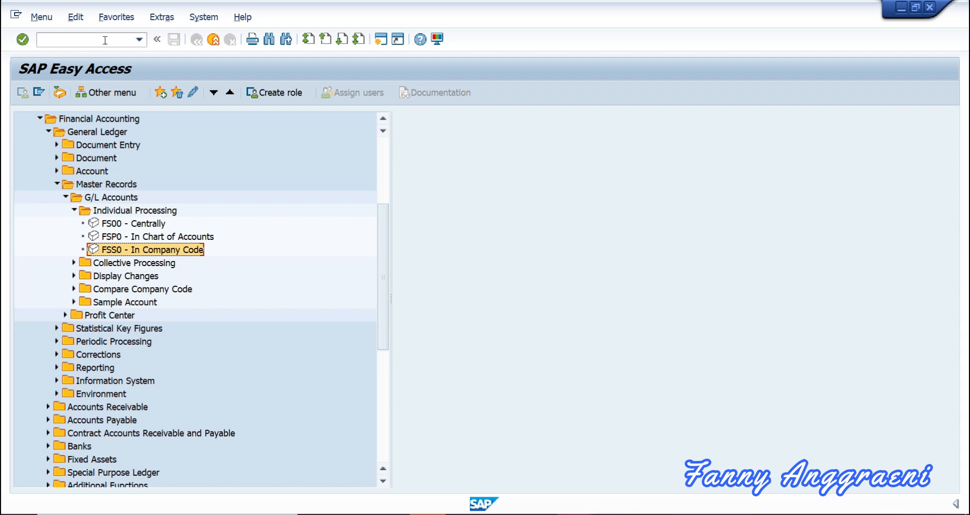
Expand Financial Accounting > General Ledger > Information System > Master Data to show the G/L Account List reports.
{"action": "left_click", "coordinate": [57, 185]}
{"action": "scroll", "coordinate": [58, 186], "scroll_direction": "up", "scroll_amount": 1}
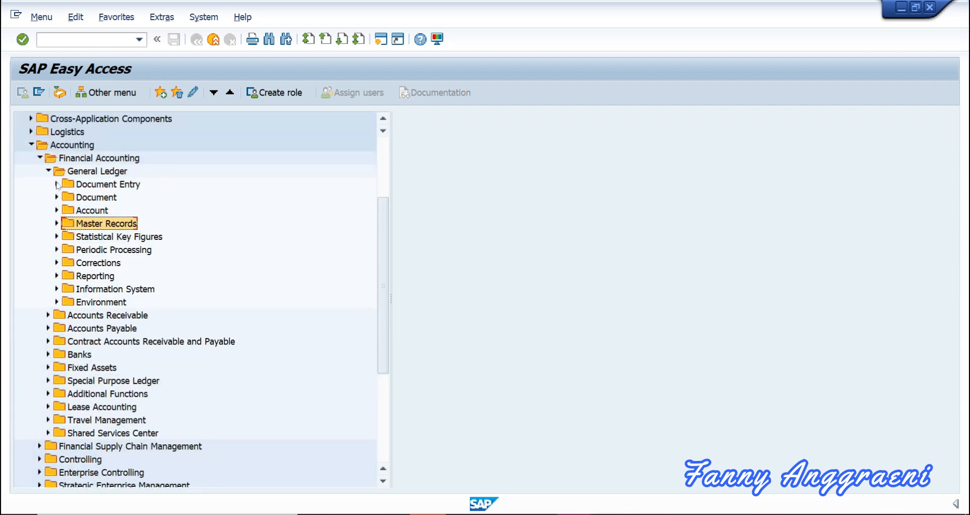
{"action": "left_click", "coordinate": [40, 160]}
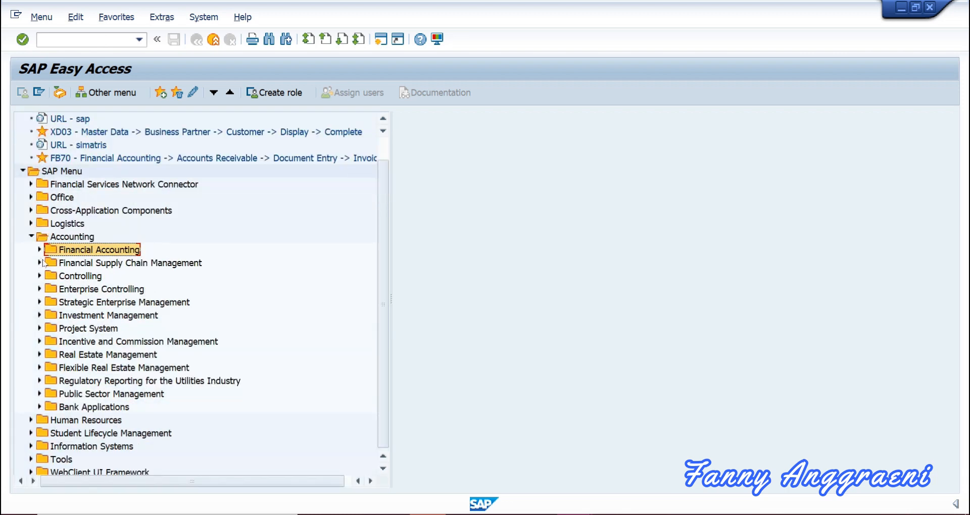
{"action": "left_click", "coordinate": [39, 249]}
{"action": "left_click", "coordinate": [49, 197]}
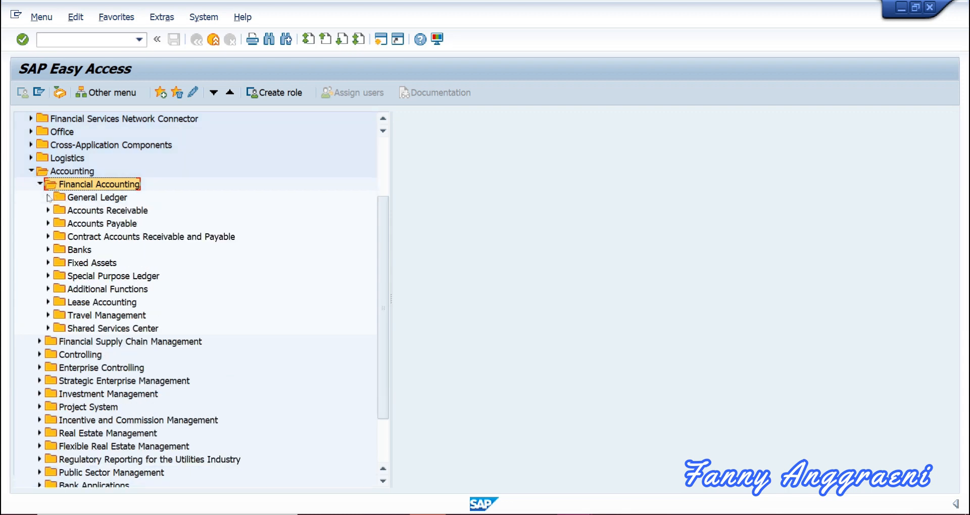
{"action": "left_click", "coordinate": [48, 198]}
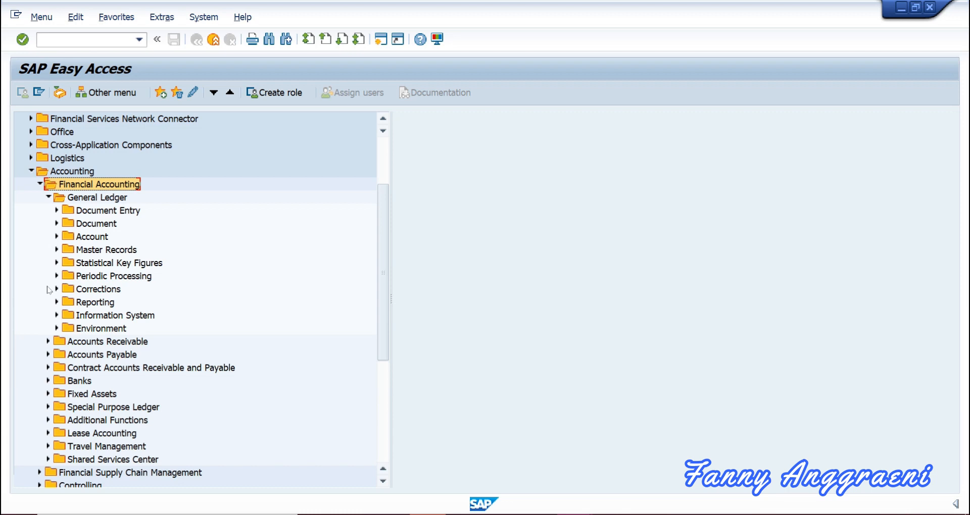
{"action": "left_click", "coordinate": [56, 316]}
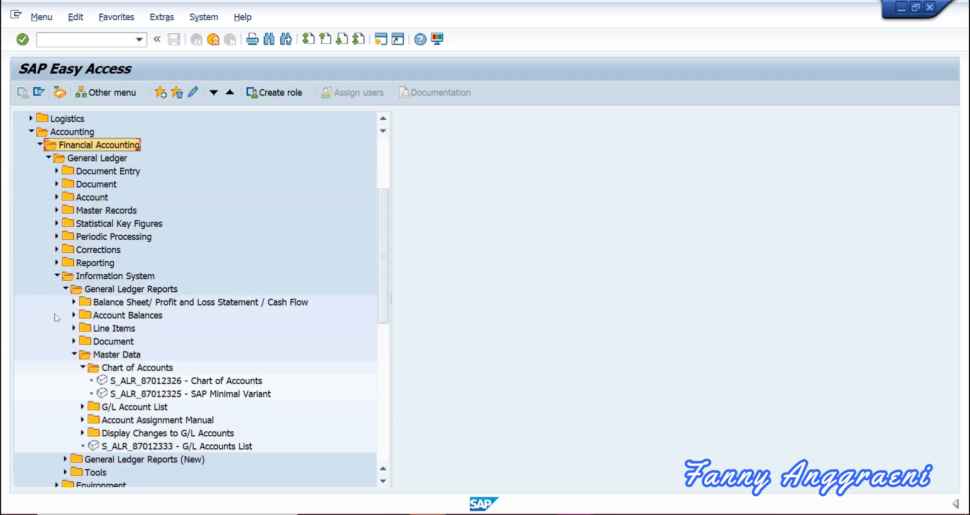
{"action": "left_click", "coordinate": [66, 289]}
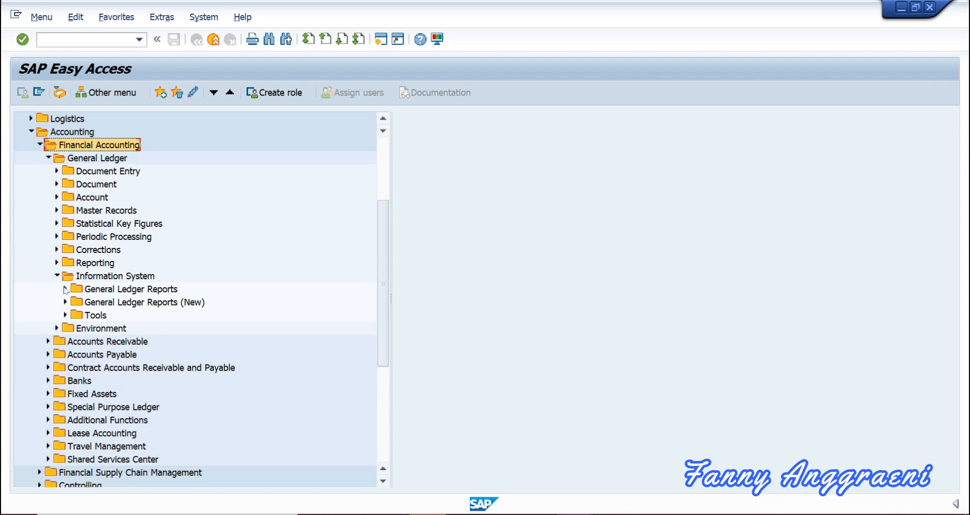
{"action": "left_click", "coordinate": [66, 289]}
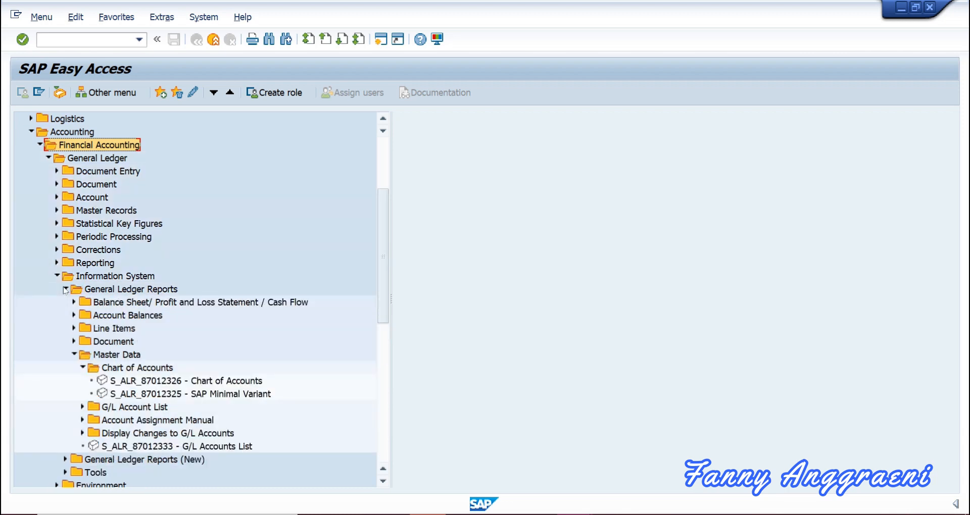
{"action": "left_click", "coordinate": [82, 367]}
{"action": "left_click", "coordinate": [83, 381]}
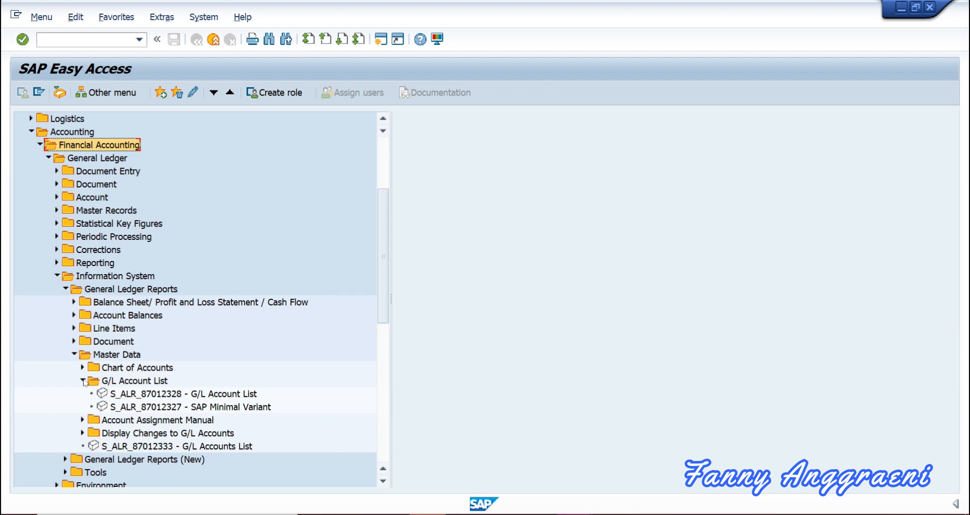
{"action": "left_click", "coordinate": [161, 407]}
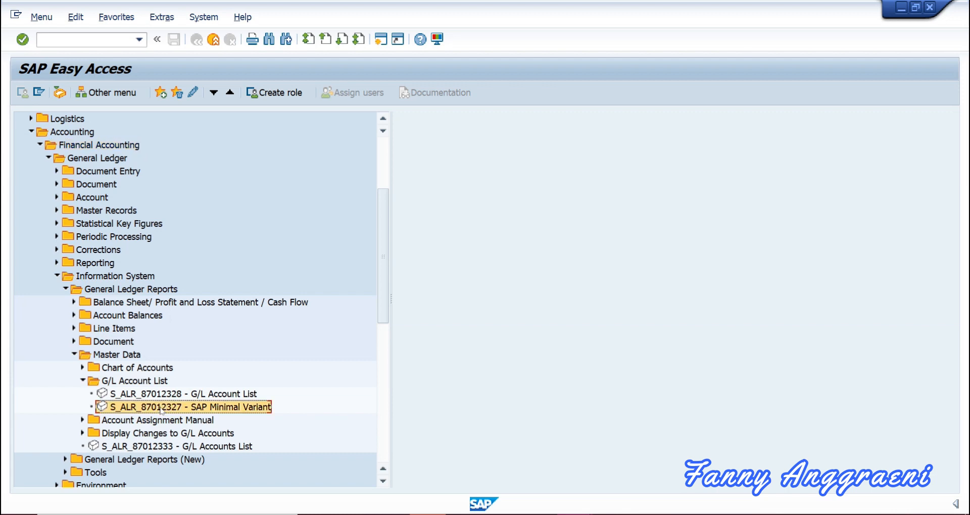
Run the G/L Account List report for company code 3000, listing accounts such as 001000 Land.
{"action": "double_click", "coordinate": [161, 407]}
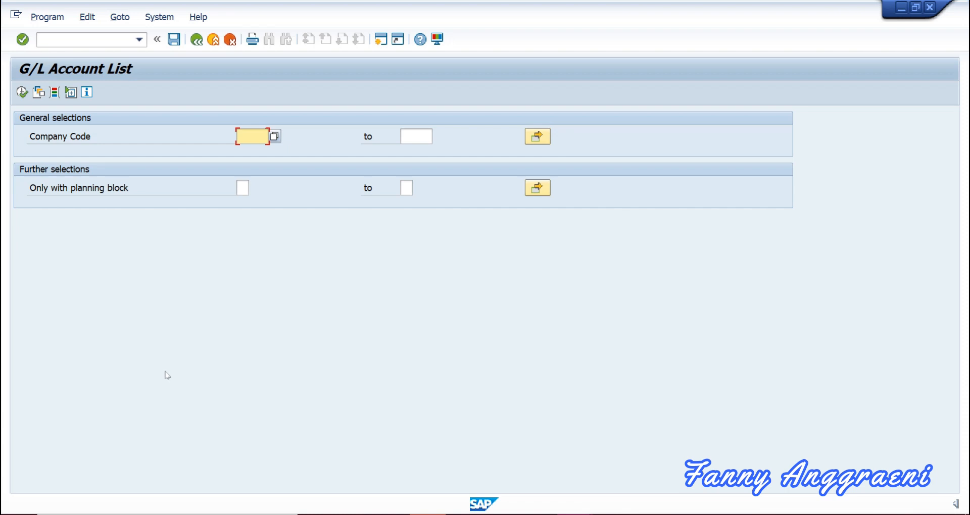
{"action": "type", "text": "3000"}
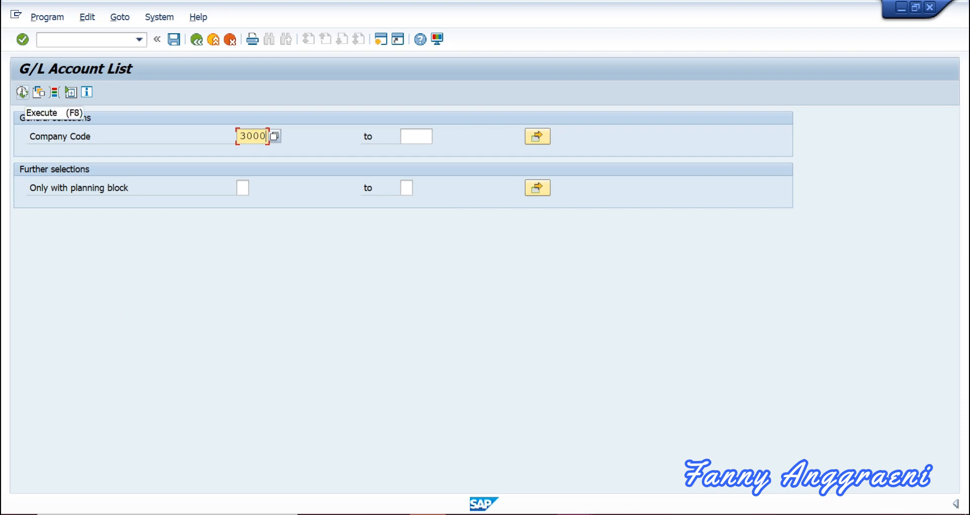
{"action": "left_click", "coordinate": [23, 92]}
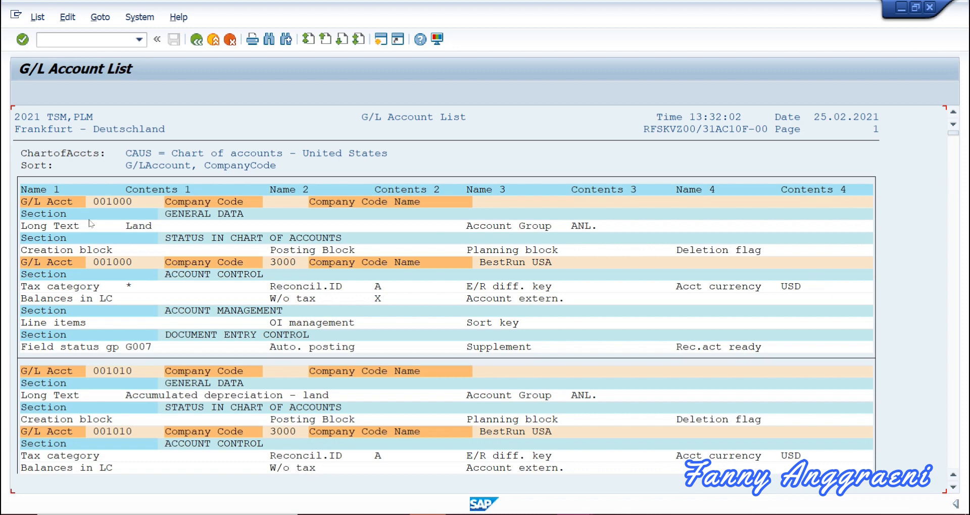
{"action": "scroll", "coordinate": [98, 241], "scroll_direction": "down", "scroll_amount": 2}
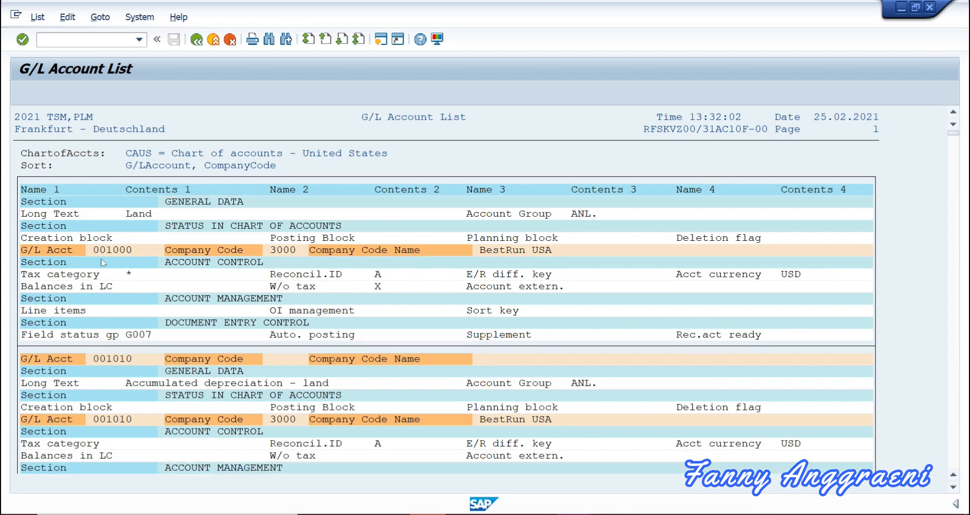
{"action": "scroll", "coordinate": [105, 268], "scroll_direction": "down", "scroll_amount": 6}
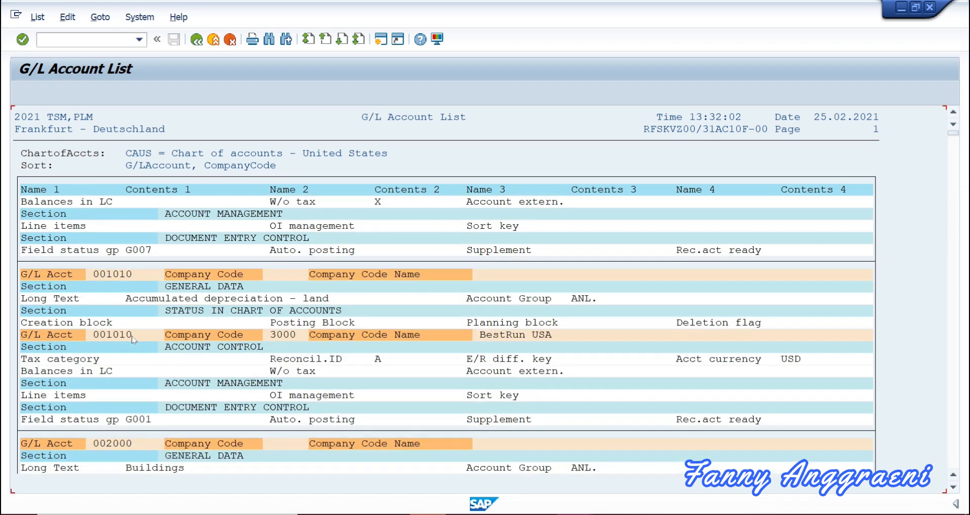
{"action": "scroll", "coordinate": [133, 339], "scroll_direction": "down", "scroll_amount": 2}
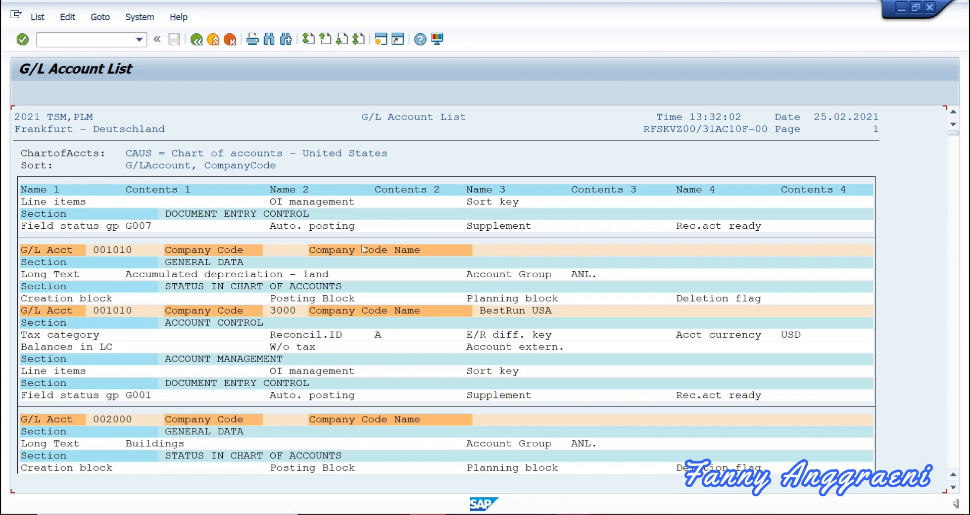
{"action": "scroll", "coordinate": [363, 249], "scroll_direction": "down", "scroll_amount": 1}
{"action": "scroll", "coordinate": [325, 275], "scroll_direction": "down", "scroll_amount": 1}
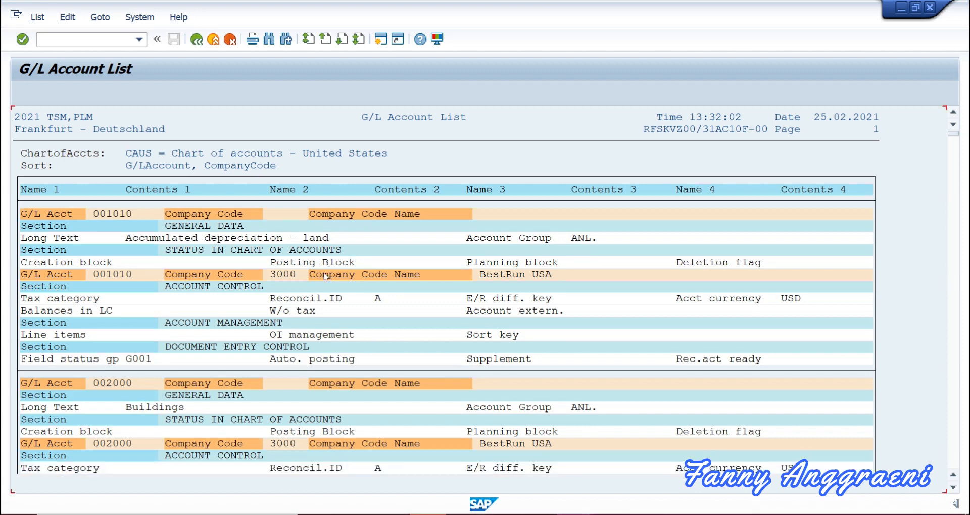
{"action": "scroll", "coordinate": [325, 275], "scroll_direction": "up", "scroll_amount": 1}
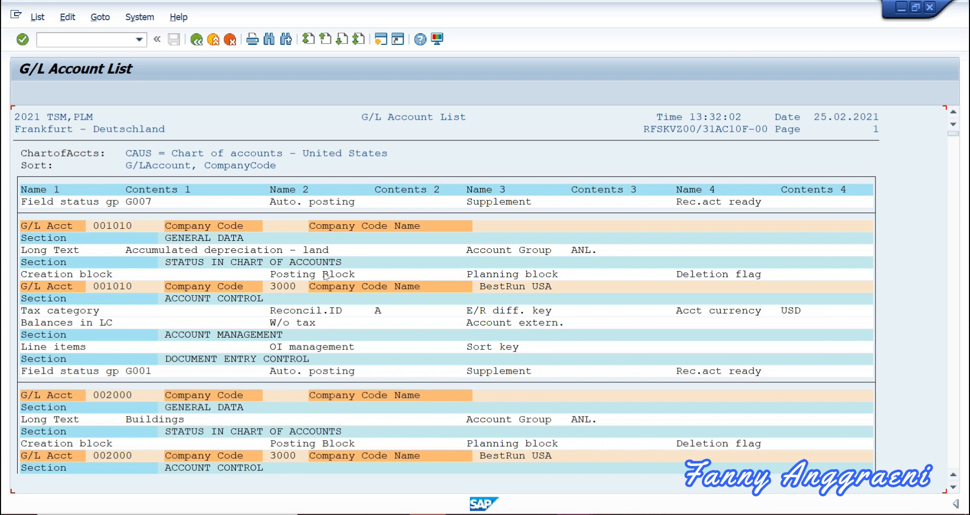
Select the command field to enter a transaction.
{"action": "left_click", "coordinate": [94, 41]}
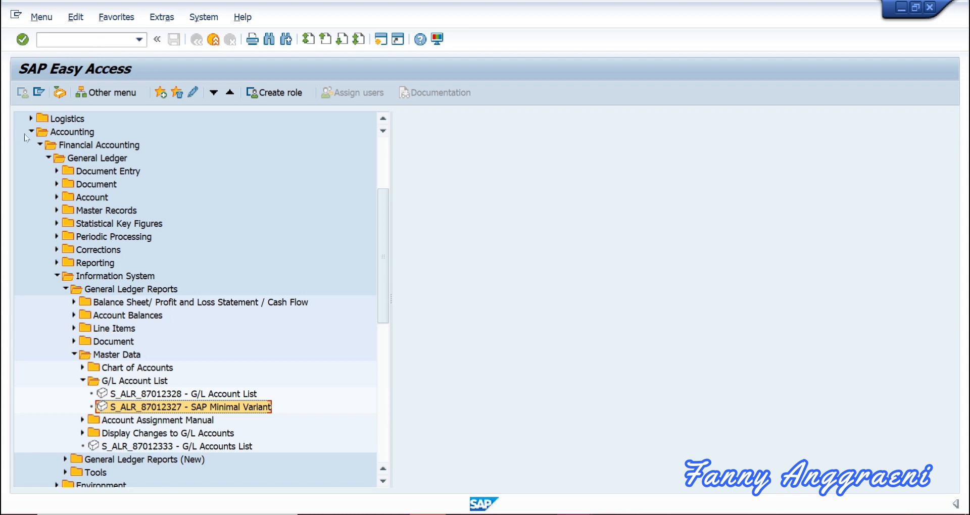
Expand General Ledger > Master Records > G/L Accounts > Individual Processing and select FSS0 - In Company Code.
{"action": "left_click", "coordinate": [40, 145]}
{"action": "left_click", "coordinate": [39, 250]}
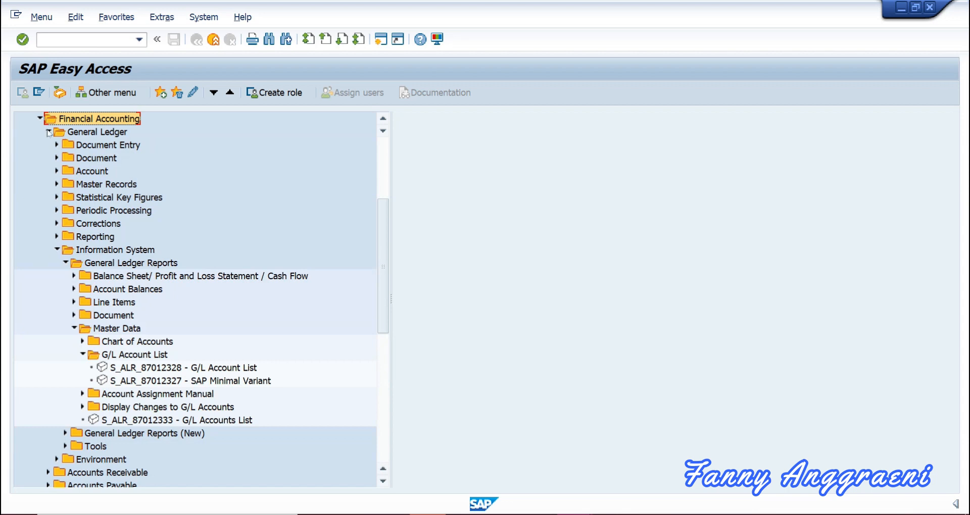
{"action": "left_click", "coordinate": [57, 250]}
{"action": "left_click", "coordinate": [57, 184]}
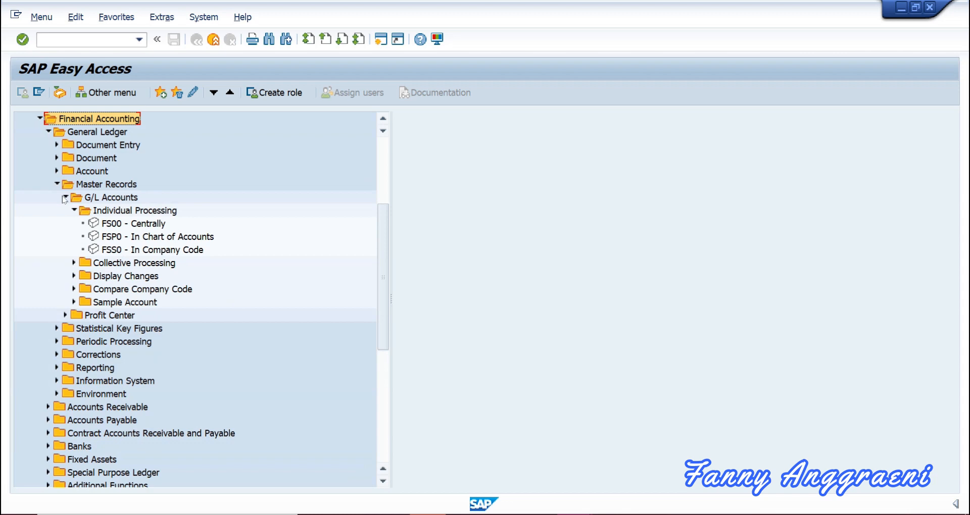
{"action": "left_click", "coordinate": [74, 210]}
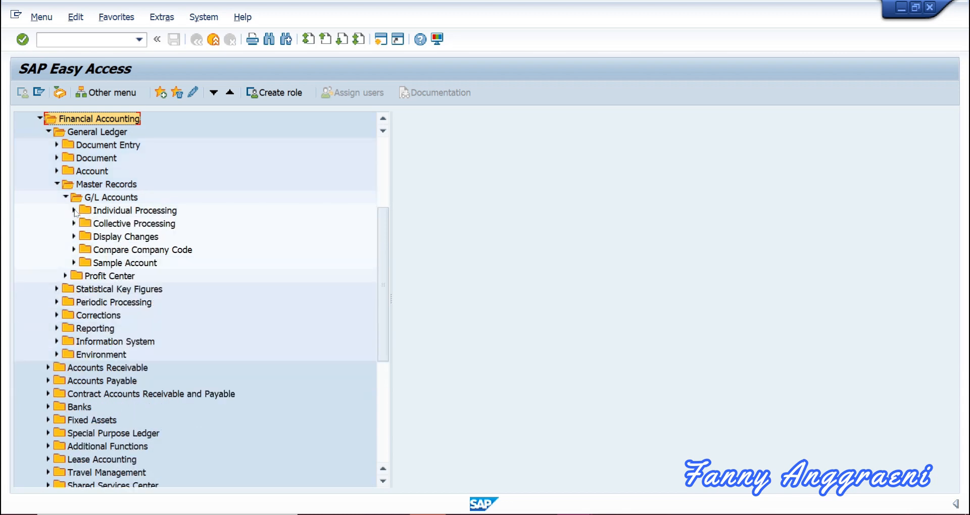
{"action": "left_click", "coordinate": [75, 210]}
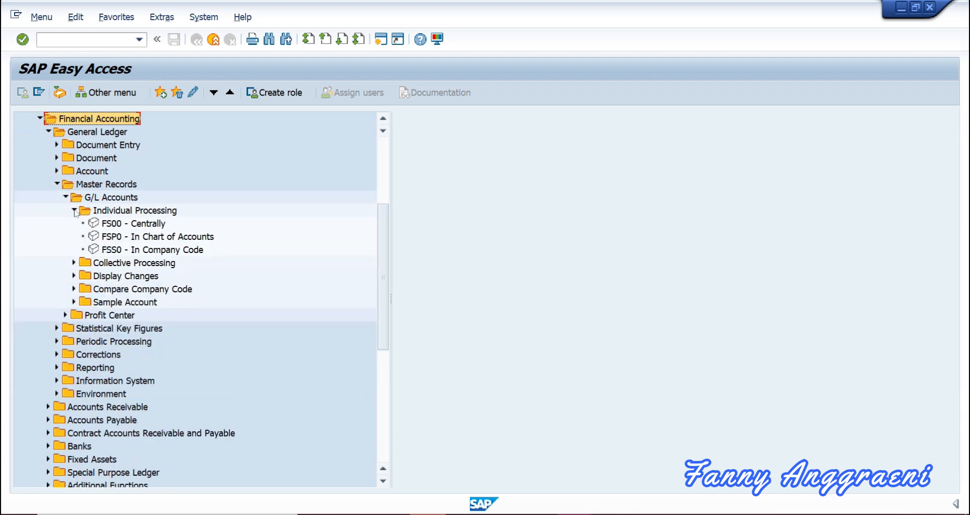
{"action": "left_click", "coordinate": [126, 252]}
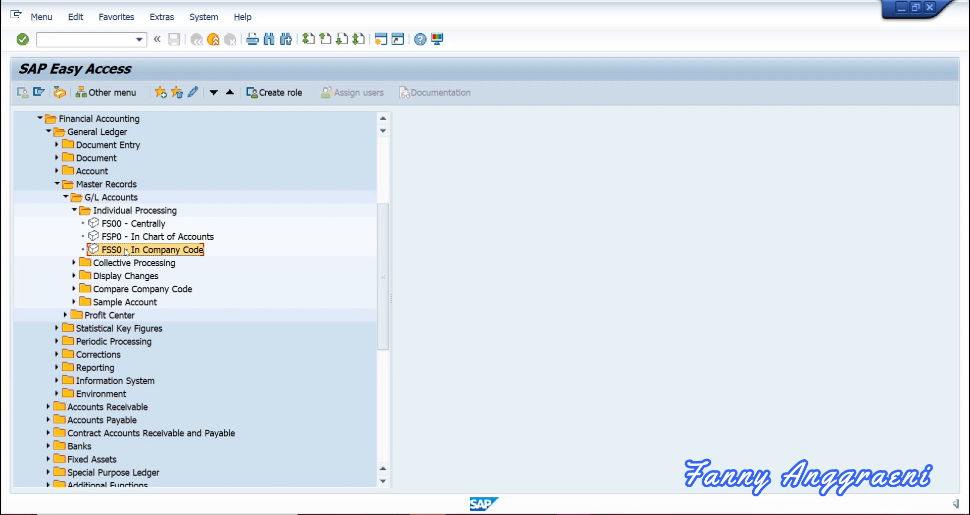
Start FSS0 and display account 160000's company code 1000 data (EUR, Vendors reconciliation).
{"action": "double_click", "coordinate": [126, 250]}
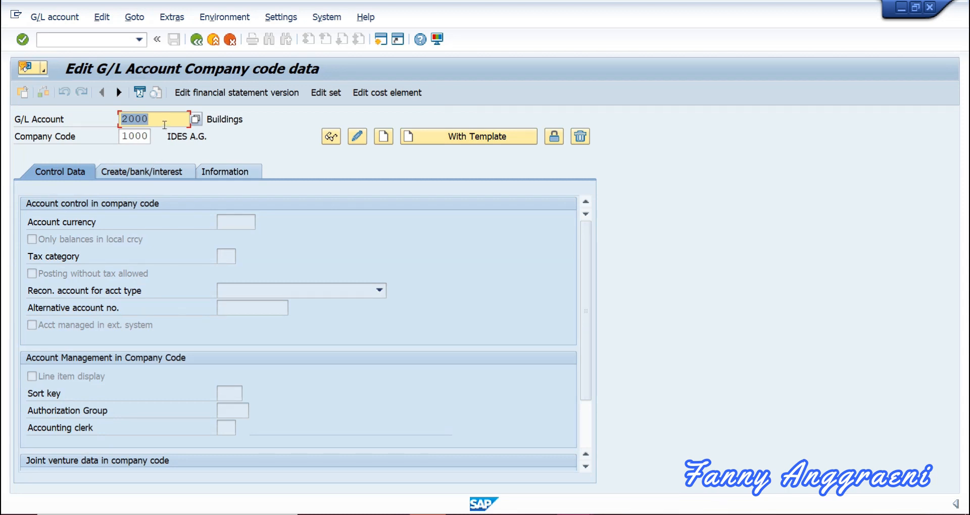
{"action": "type", "text": "16"}
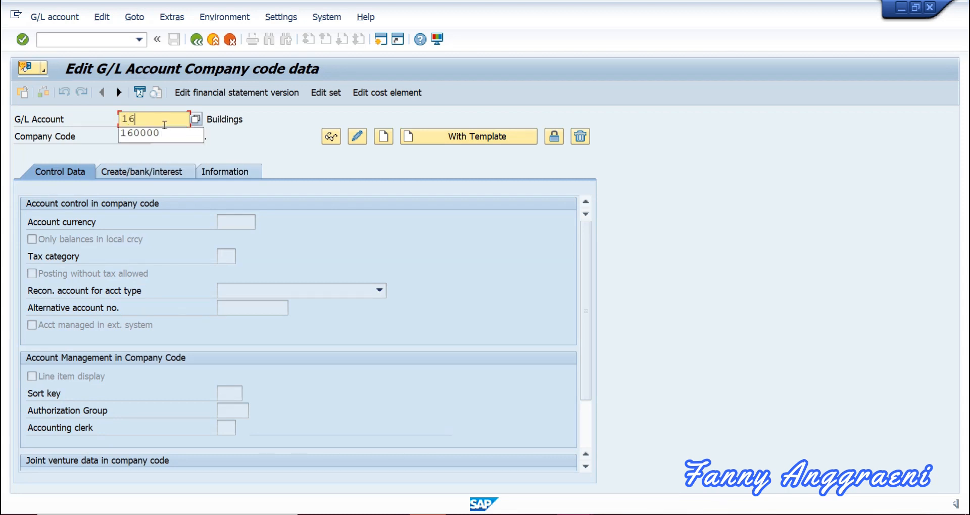
{"action": "type", "text": "0000"}
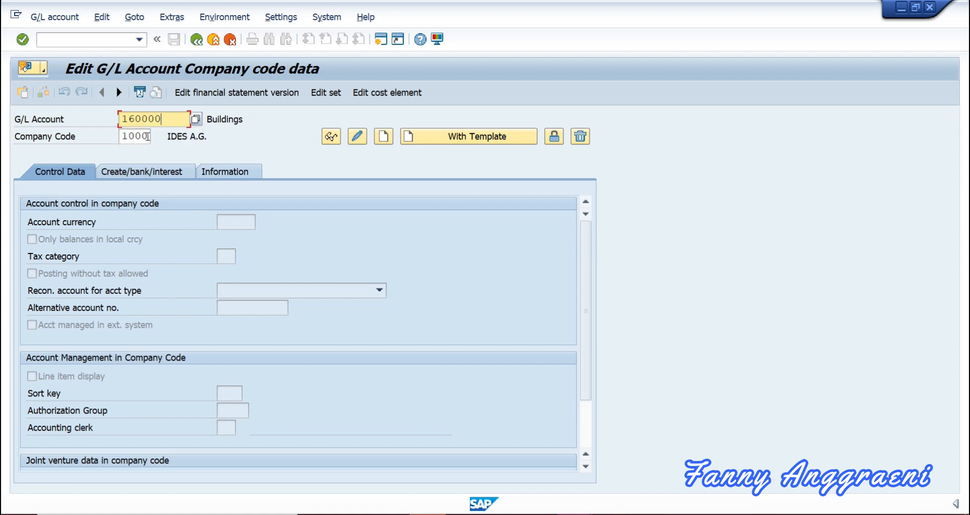
{"action": "left_click", "coordinate": [148, 136]}
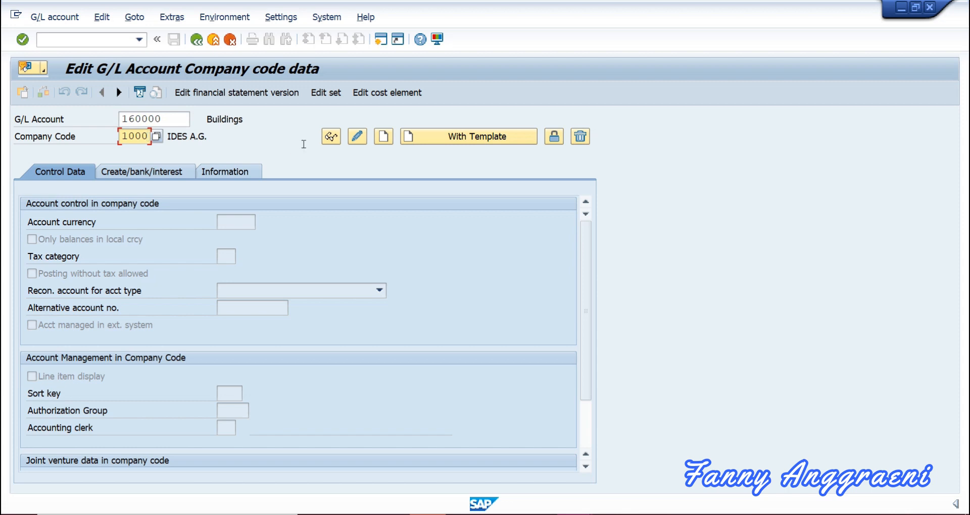
{"action": "left_click", "coordinate": [332, 138]}
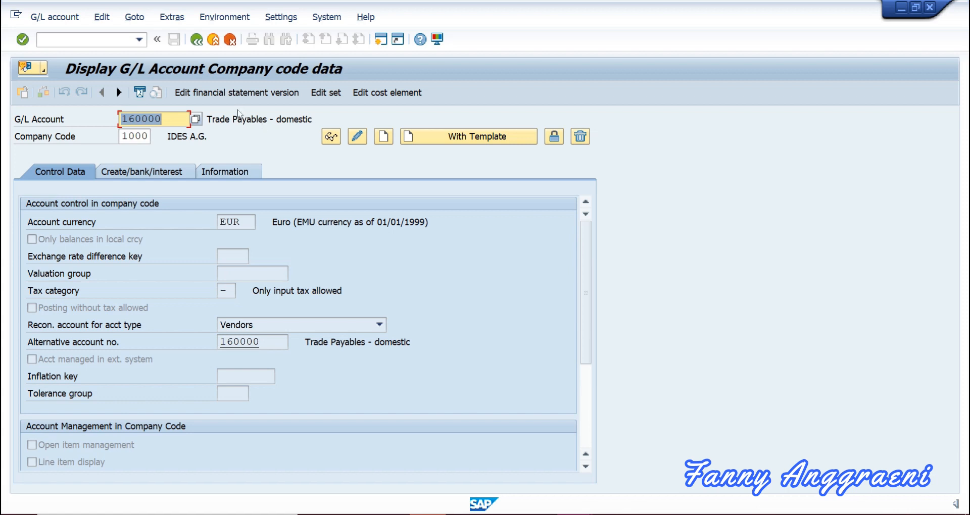
Choose the INT commercial balance sheet as the financial statement version for account 160000.
{"action": "left_click", "coordinate": [224, 94]}
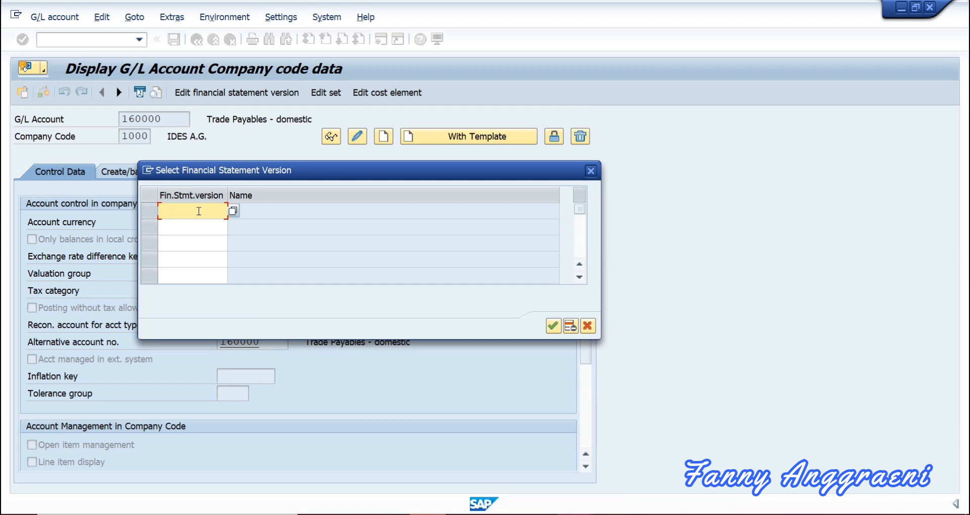
{"action": "left_click", "coordinate": [233, 212]}
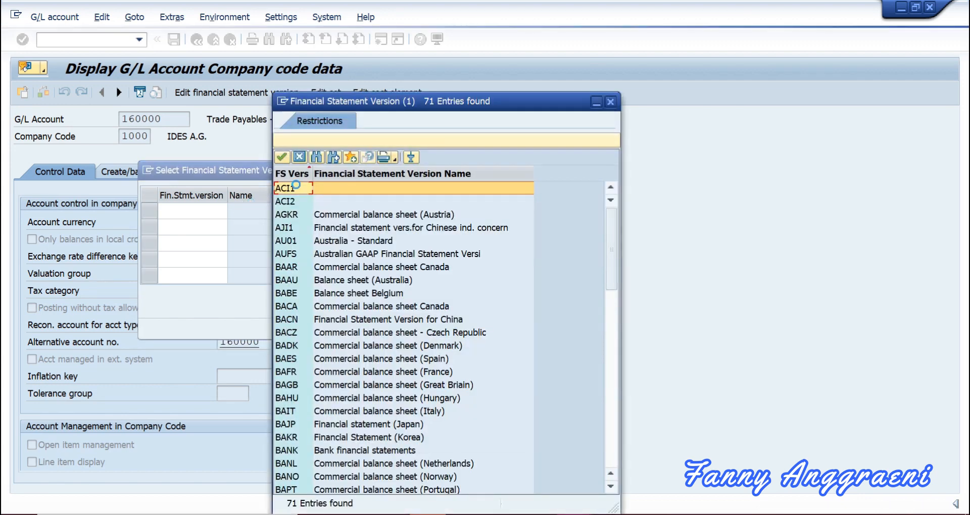
{"action": "scroll", "coordinate": [309, 308], "scroll_direction": "down", "scroll_amount": 6}
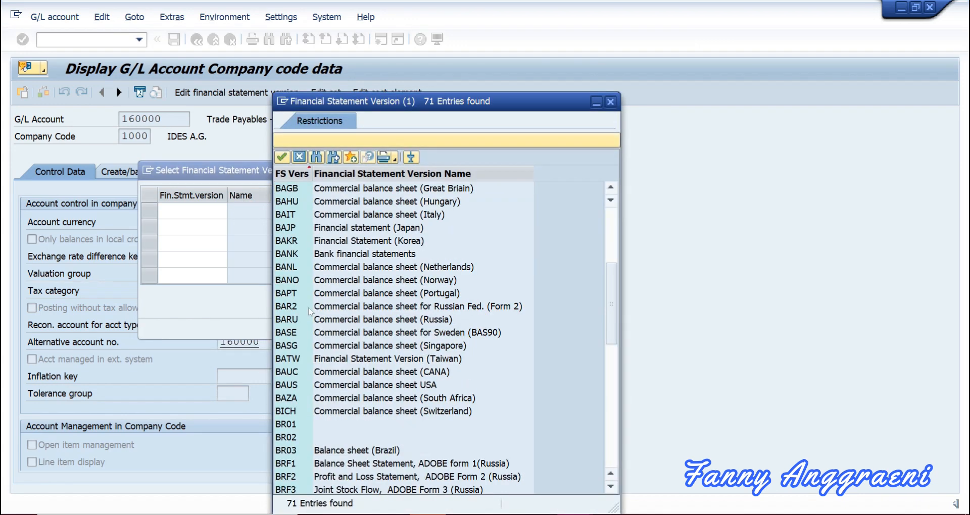
{"action": "scroll", "coordinate": [309, 311], "scroll_direction": "down", "scroll_amount": 10}
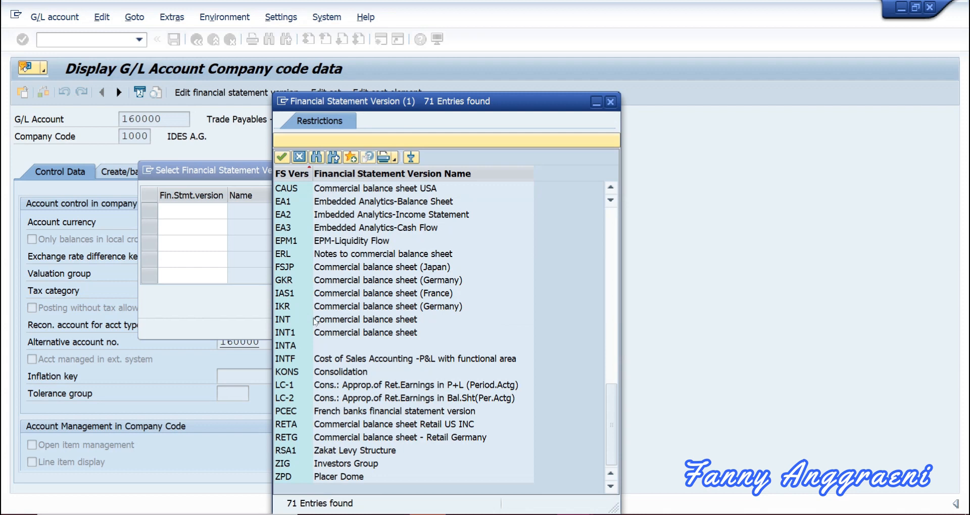
{"action": "left_click", "coordinate": [291, 322]}
{"action": "double_click", "coordinate": [288, 321]}
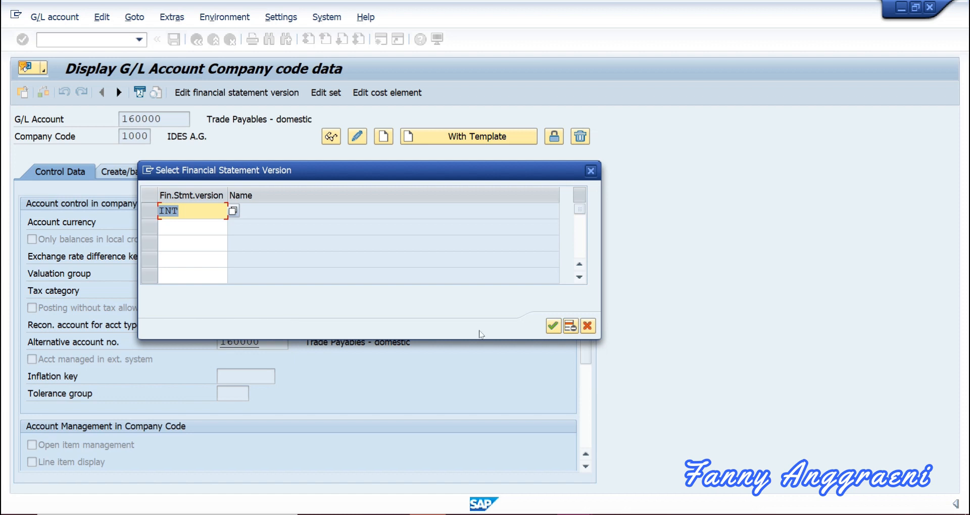
{"action": "left_click", "coordinate": [554, 326]}
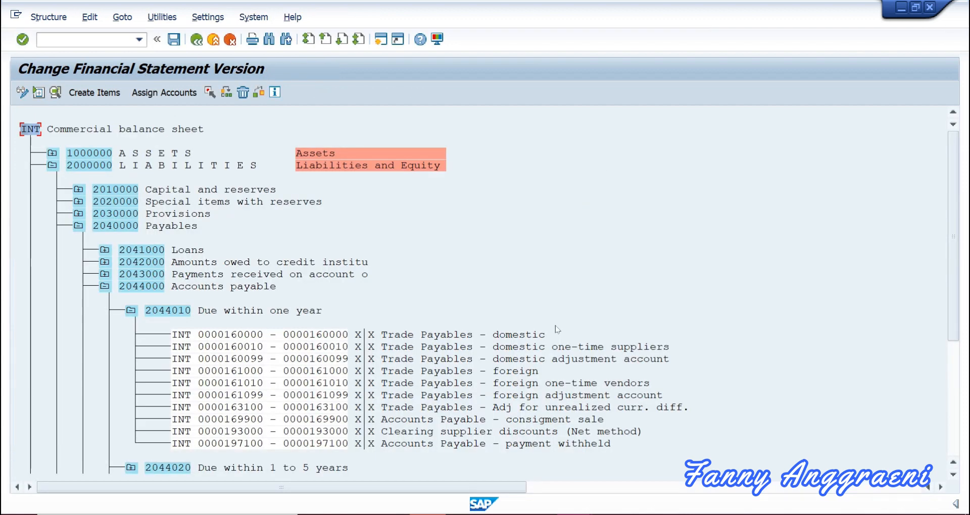
Expand LIABILITIES > Payables > Accounts payable > Due within one year and inspect the trade payables account ranges.
{"action": "left_click", "coordinate": [142, 129]}
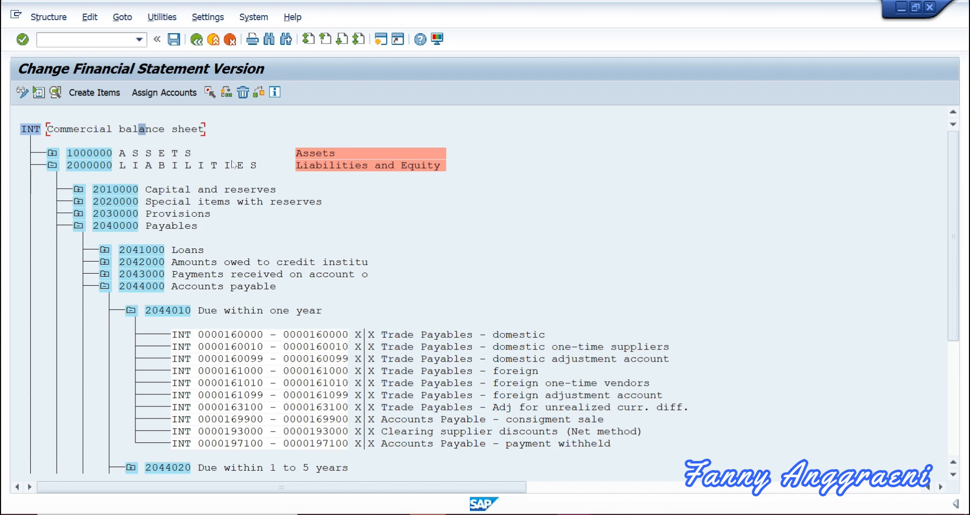
{"action": "left_click", "coordinate": [338, 334]}
{"action": "left_click", "coordinate": [52, 165]}
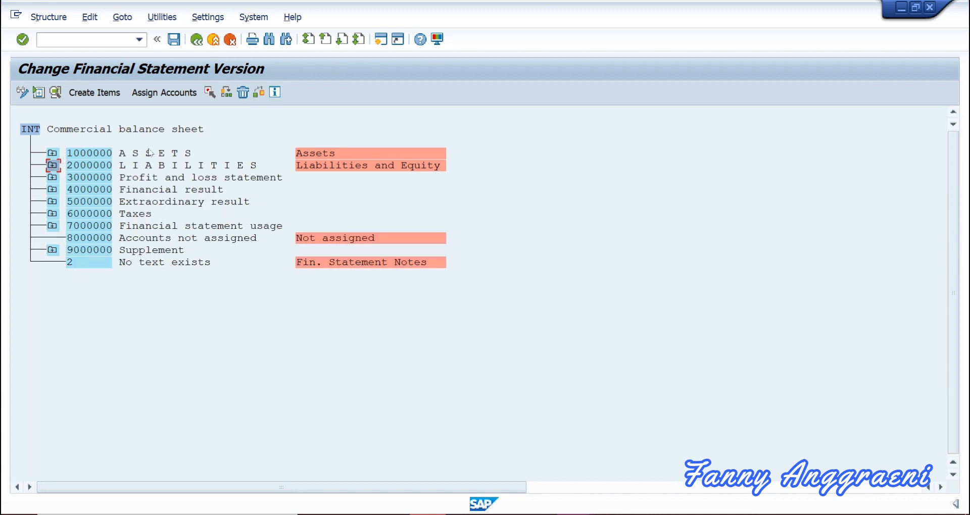
{"action": "left_click", "coordinate": [53, 167]}
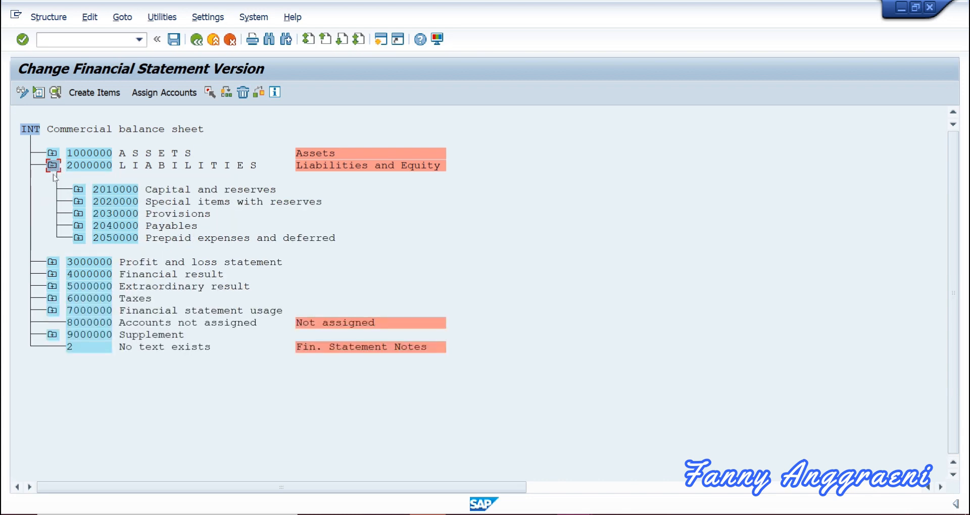
{"action": "left_click", "coordinate": [78, 226]}
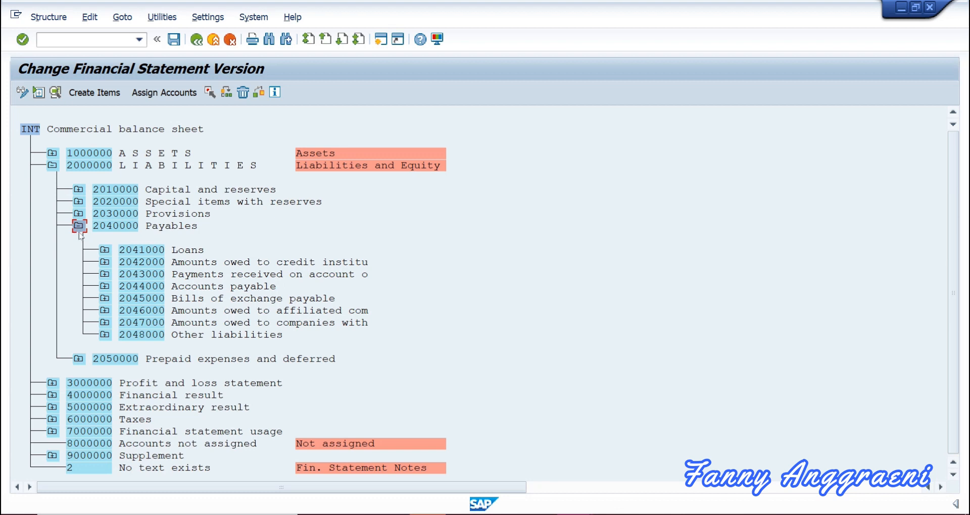
{"action": "left_click", "coordinate": [105, 286]}
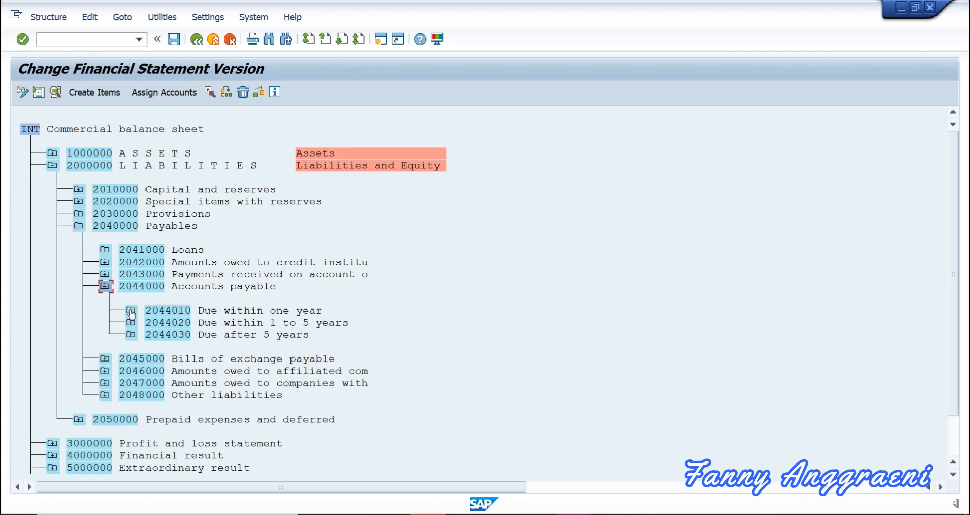
{"action": "left_click", "coordinate": [131, 311]}
{"action": "left_click", "coordinate": [255, 334]}
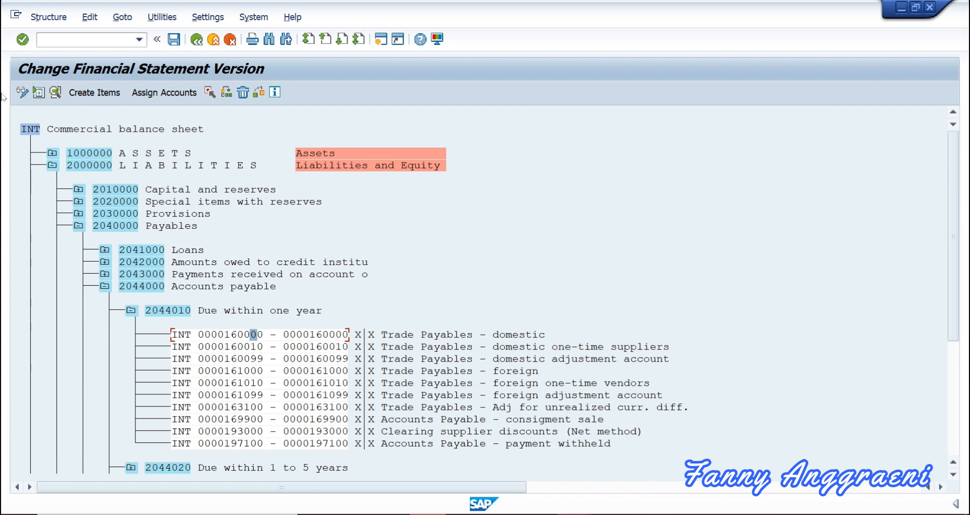
{"action": "left_click", "coordinate": [70, 36]}
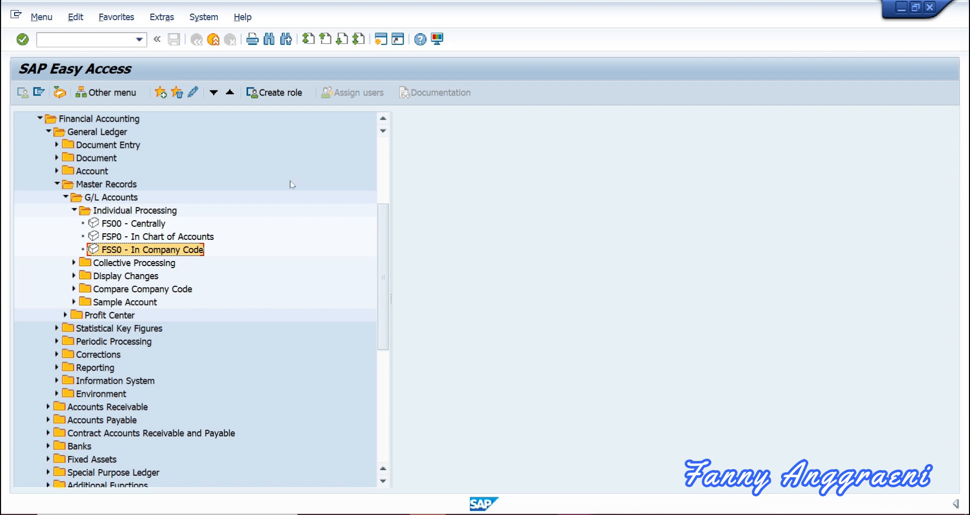
Launch FSP0 – In Chart of Accounts from the G/L Accounts Individual Processing tree.
{"action": "left_click", "coordinate": [194, 237]}
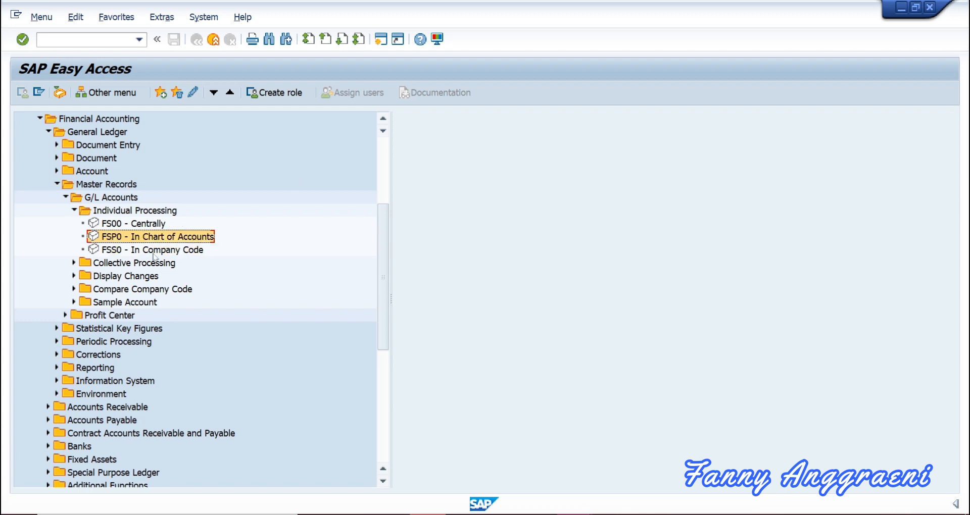
{"action": "left_click", "coordinate": [137, 251]}
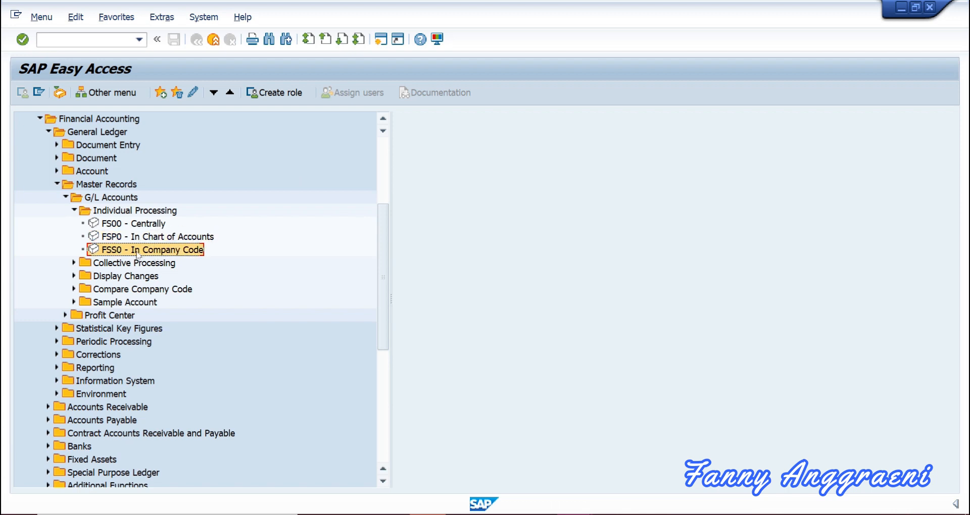
{"action": "left_click", "coordinate": [171, 239]}
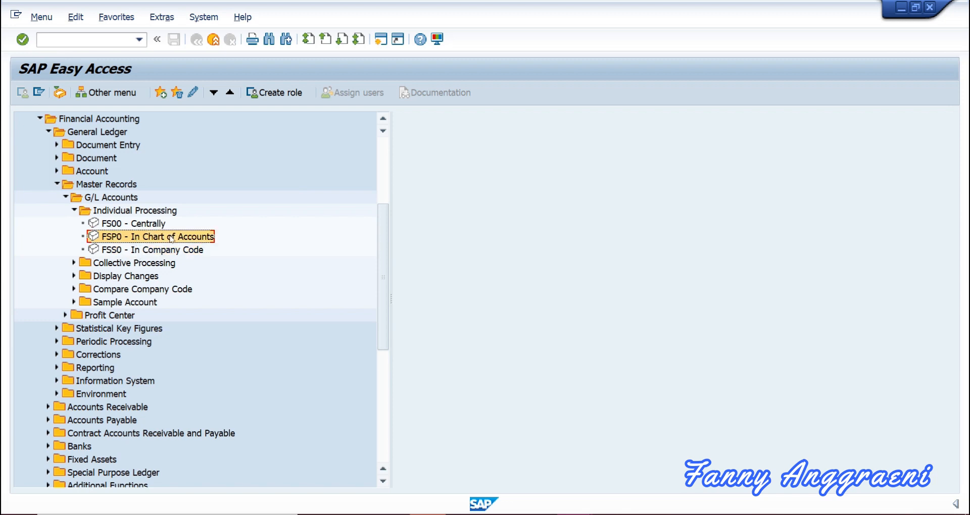
{"action": "double_click", "coordinate": [197, 237]}
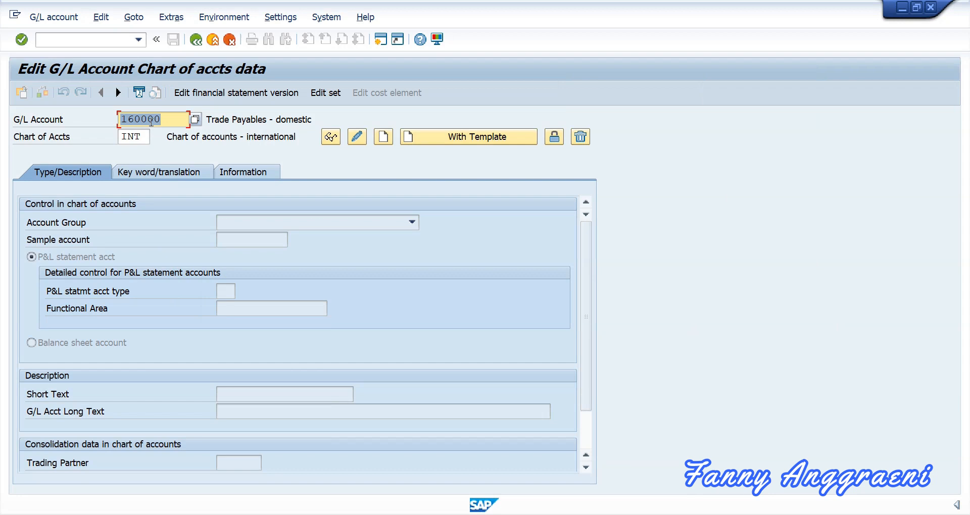
Load account 700F00 in chart INT and check it is Ordinary share capital.
{"action": "type", "text": "700F00"}
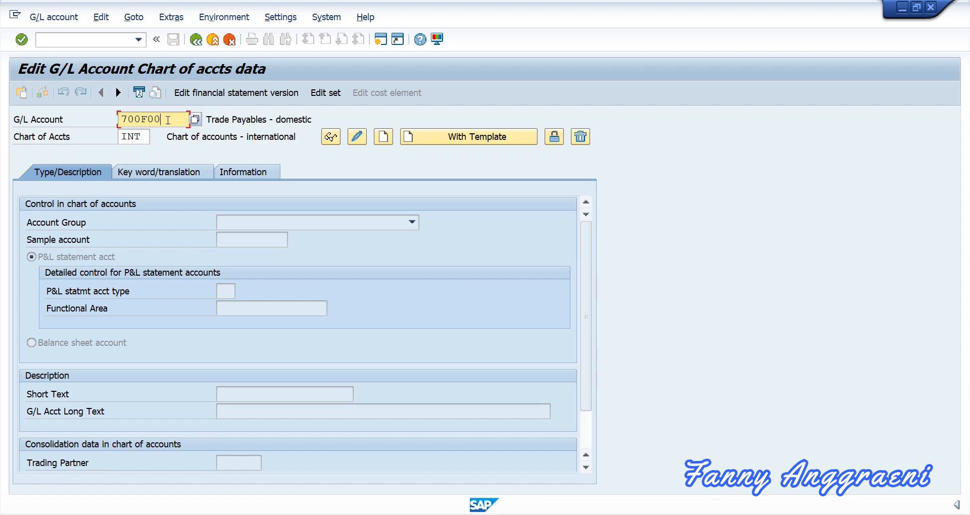
{"action": "key", "text": "Return"}
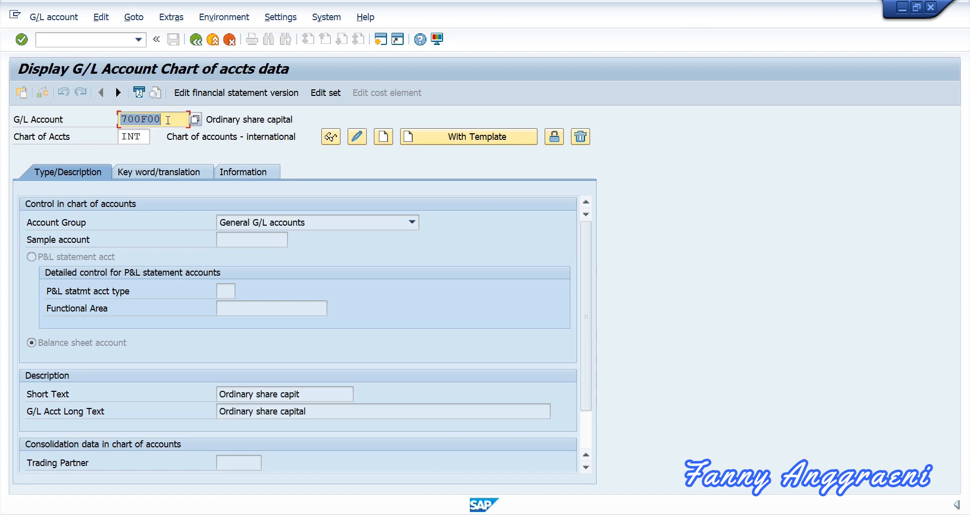
{"action": "left_click", "coordinate": [225, 123]}
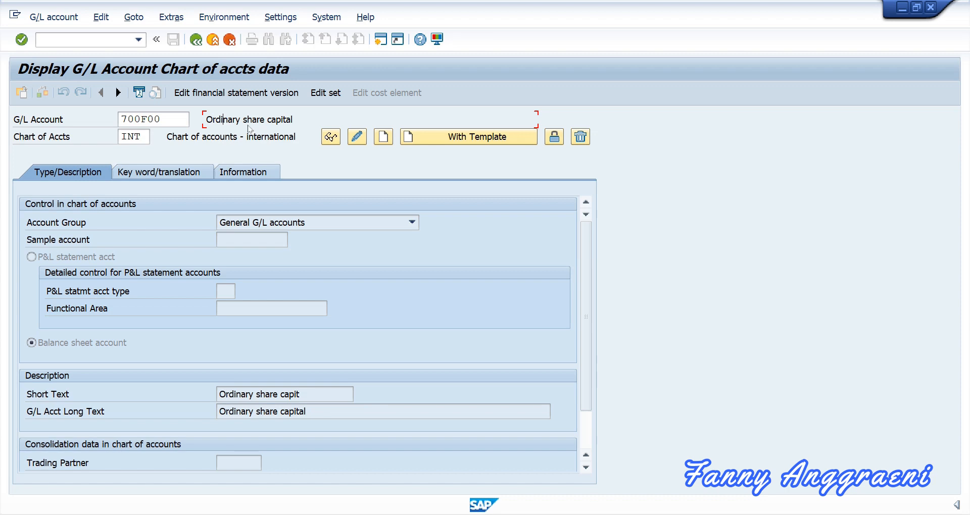
Enter /n to go back to the SAP Easy Access menu.
{"action": "left_click", "coordinate": [67, 36]}
{"action": "type", "text": "/n"}
{"action": "key", "text": "Return"}
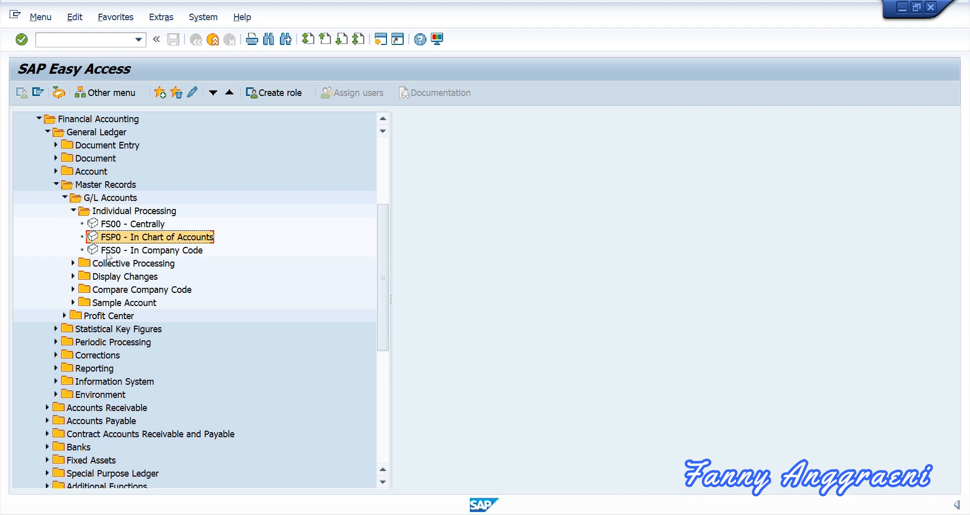
Launch FSS0 – In Company Code from the Easy Access tree.
{"action": "left_click", "coordinate": [110, 251]}
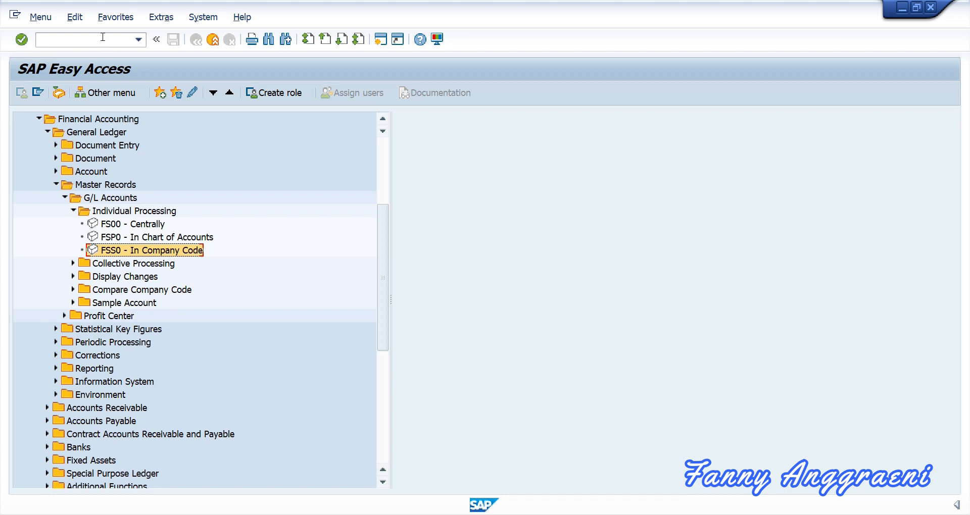
{"action": "double_click", "coordinate": [149, 251]}
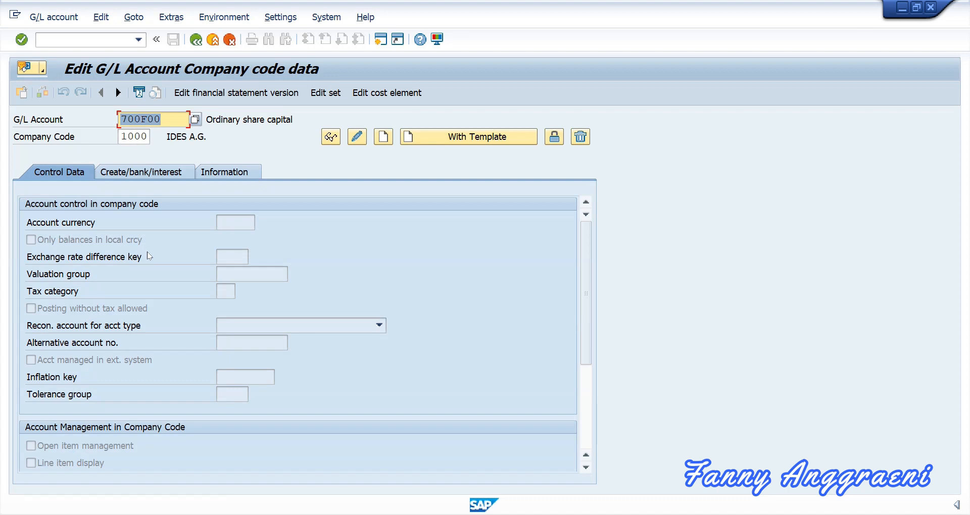
Enter G/L account 700F00 with company code 1000 and open the G/L account menu.
{"action": "type", "text": "70"}
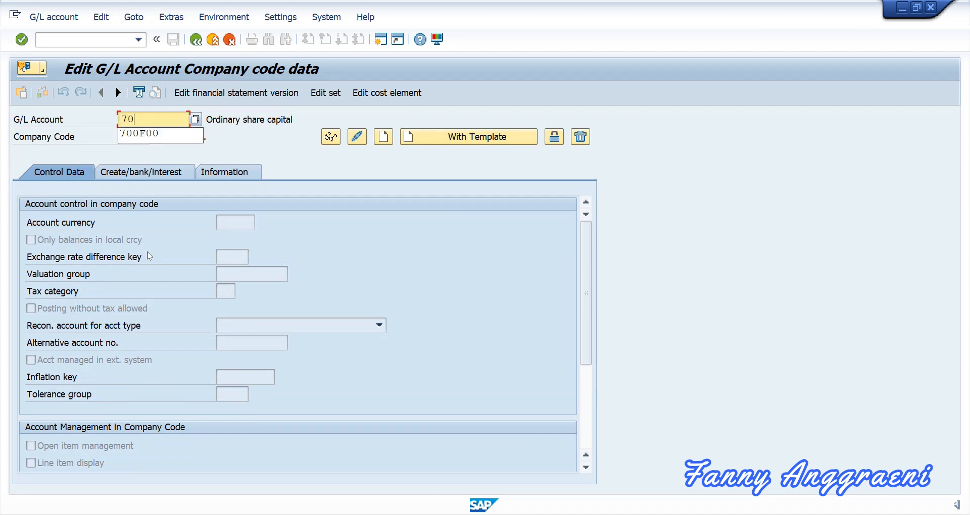
{"action": "type", "text": "0F00"}
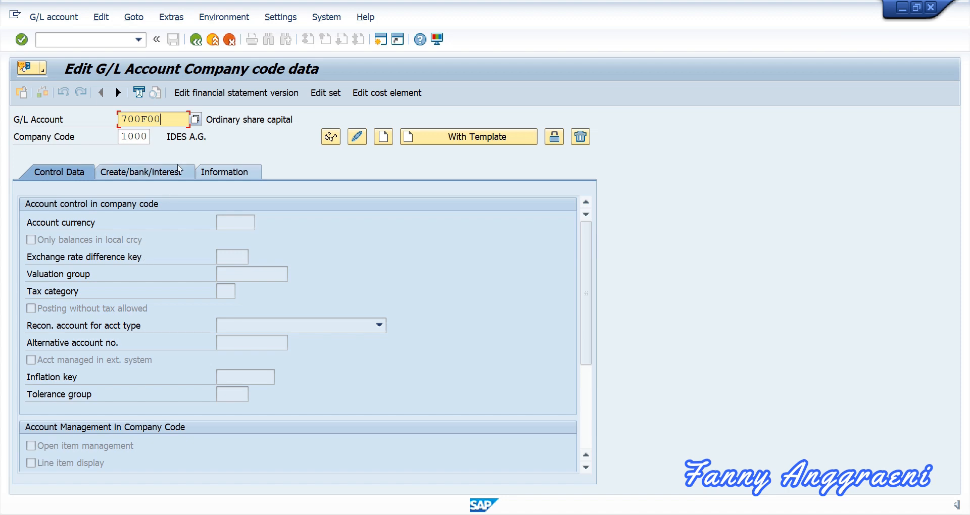
{"action": "left_click", "coordinate": [145, 141]}
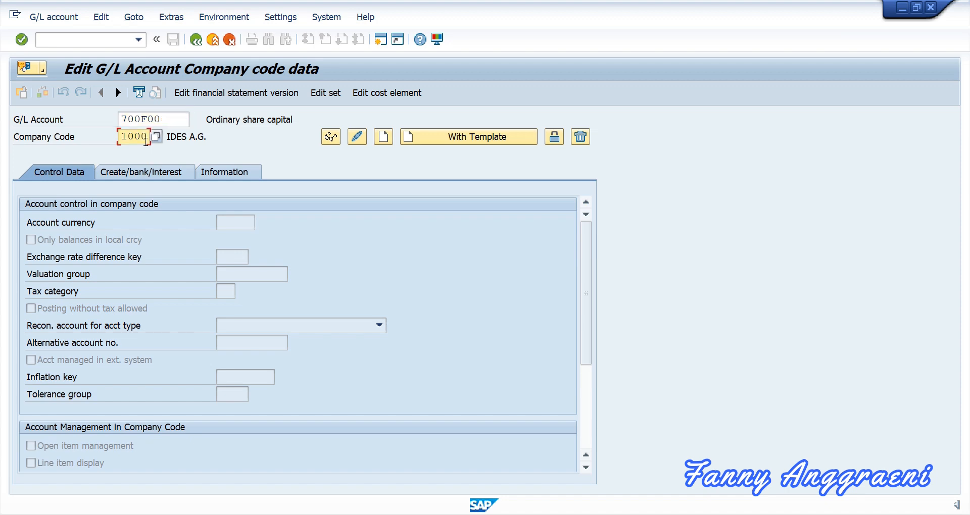
{"action": "left_click", "coordinate": [53, 18]}
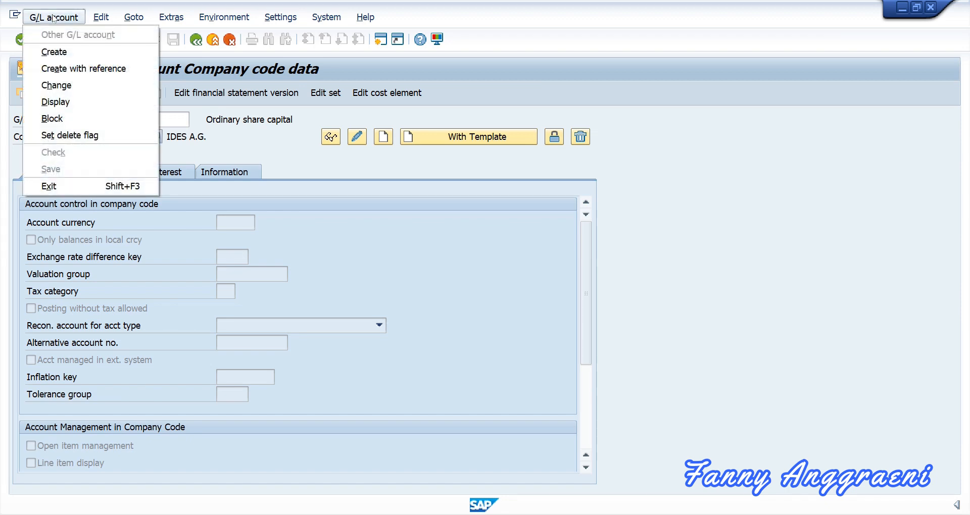
Create 700F00 with reference to account 70000 in company code 1000, clearing the alternative account number.
{"action": "left_click", "coordinate": [70, 69]}
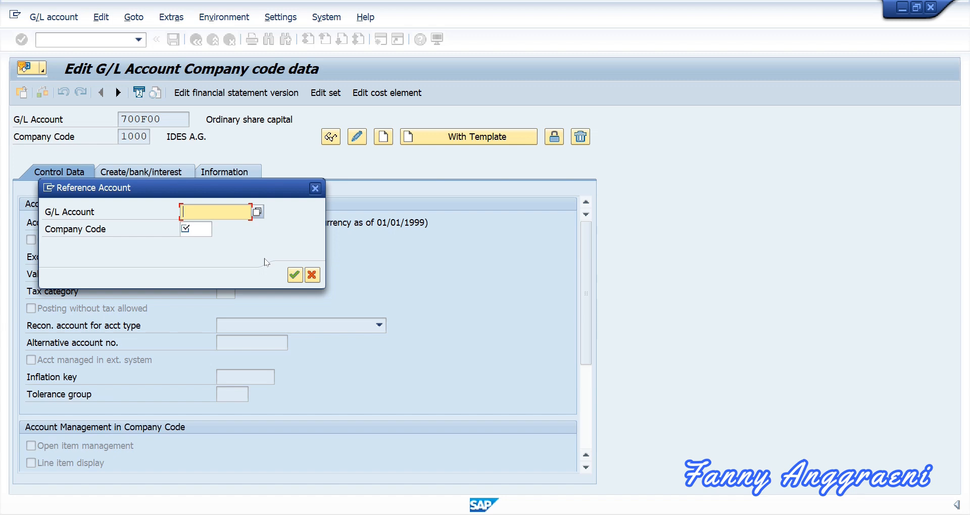
{"action": "type", "text": "70000"}
{"action": "left_click", "coordinate": [202, 232]}
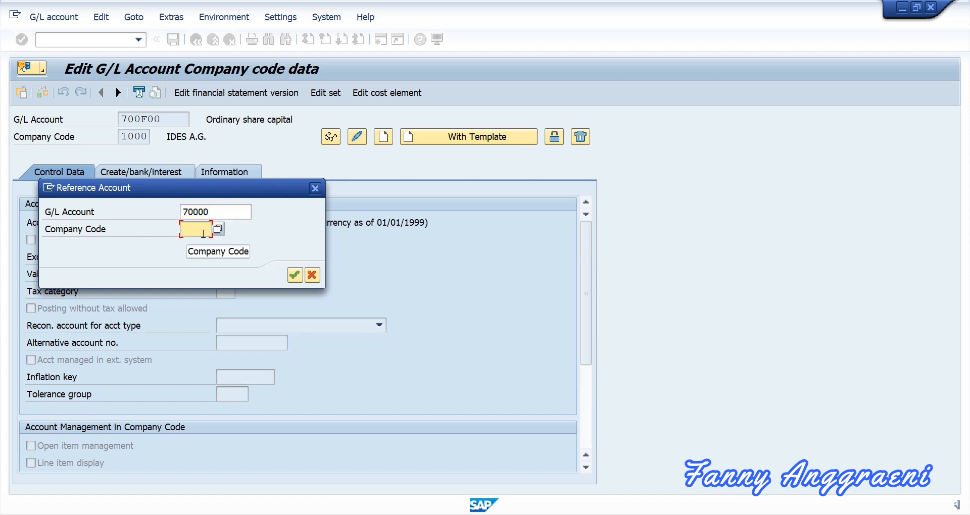
{"action": "type", "text": "1"}
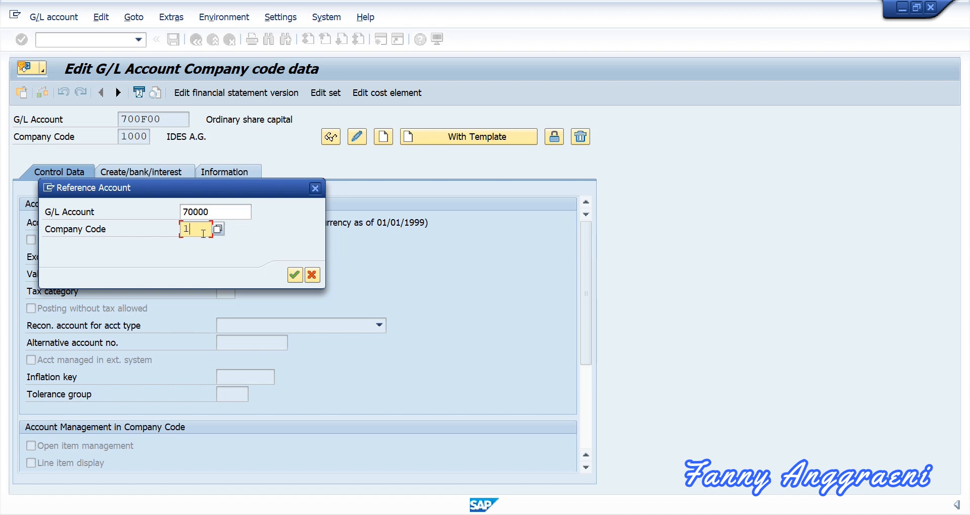
{"action": "type", "text": "000"}
{"action": "left_click", "coordinate": [295, 275]}
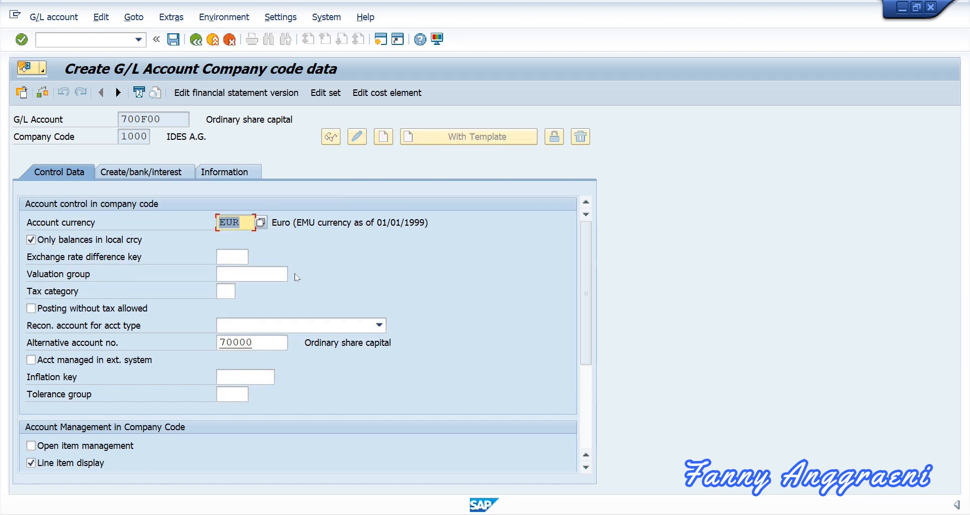
{"action": "left_click", "coordinate": [273, 342]}
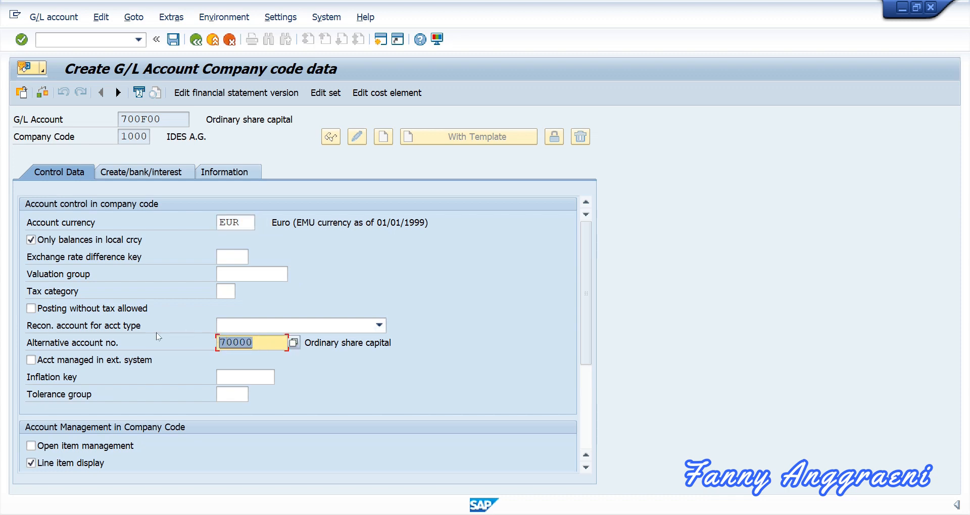
{"action": "key", "text": "Delete"}
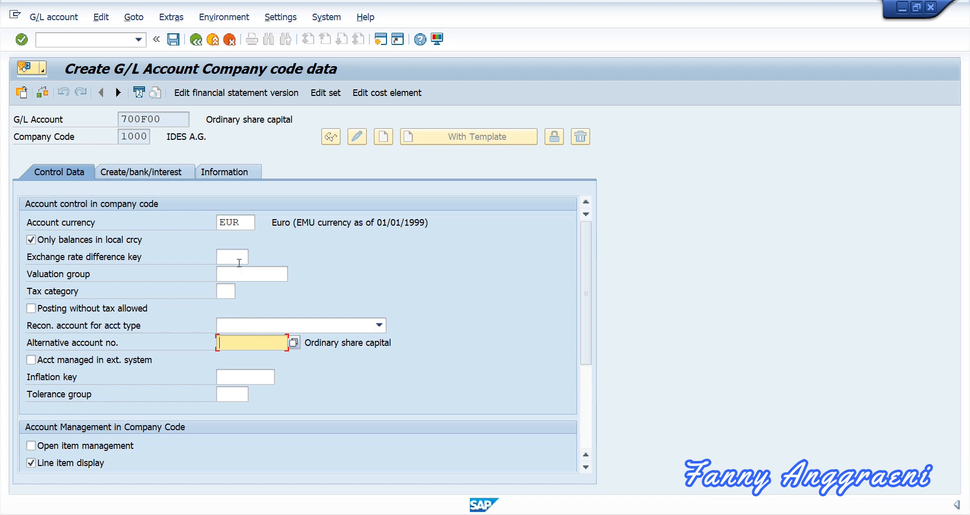
Save the company code 1000 data for account 700F00.
{"action": "left_click", "coordinate": [174, 45]}
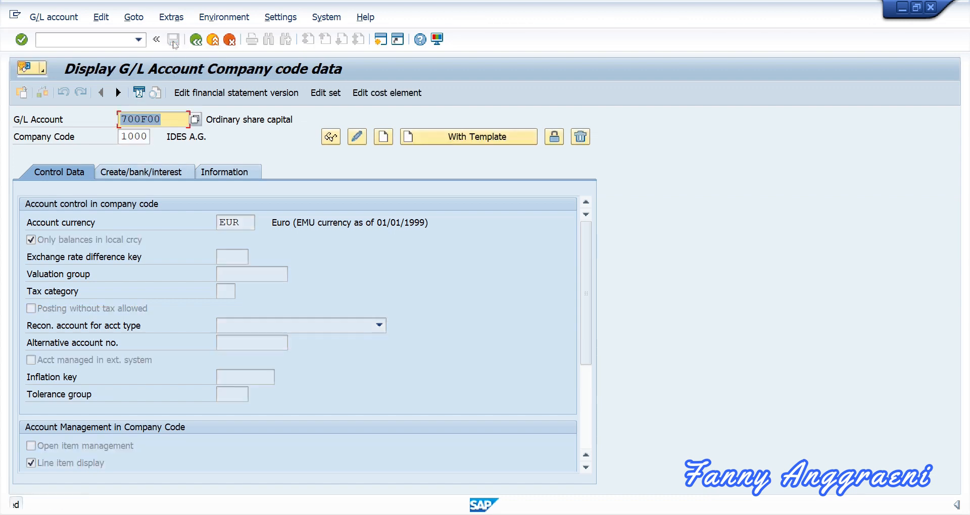
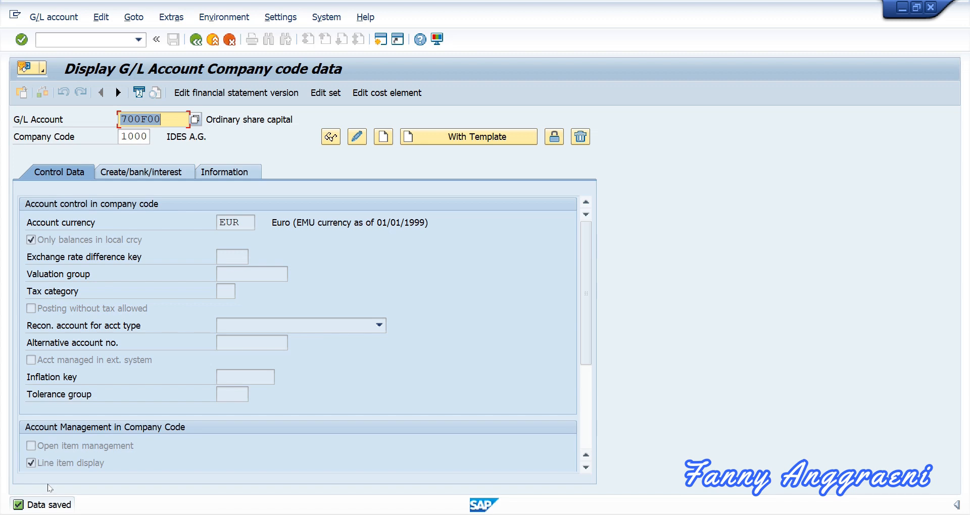
Choose financial statement version INT (Commercial balance sheet) from the version list for editing.
{"action": "left_click", "coordinate": [196, 96]}
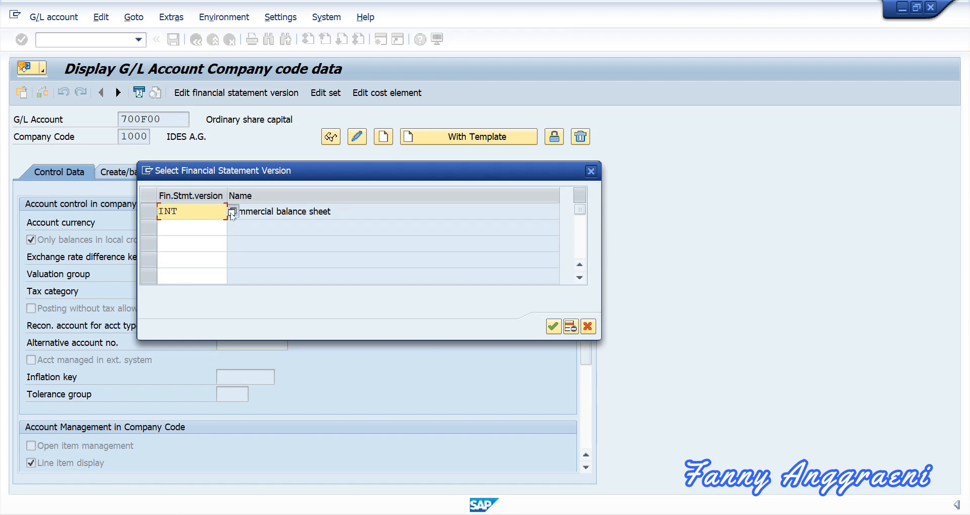
{"action": "double_click", "coordinate": [231, 213]}
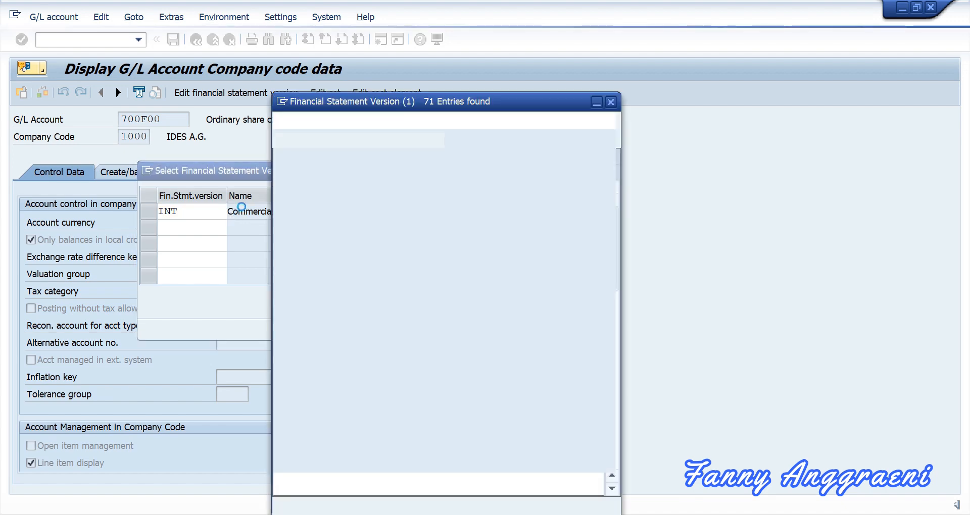
{"action": "scroll", "coordinate": [328, 262], "scroll_direction": "down", "scroll_amount": 15}
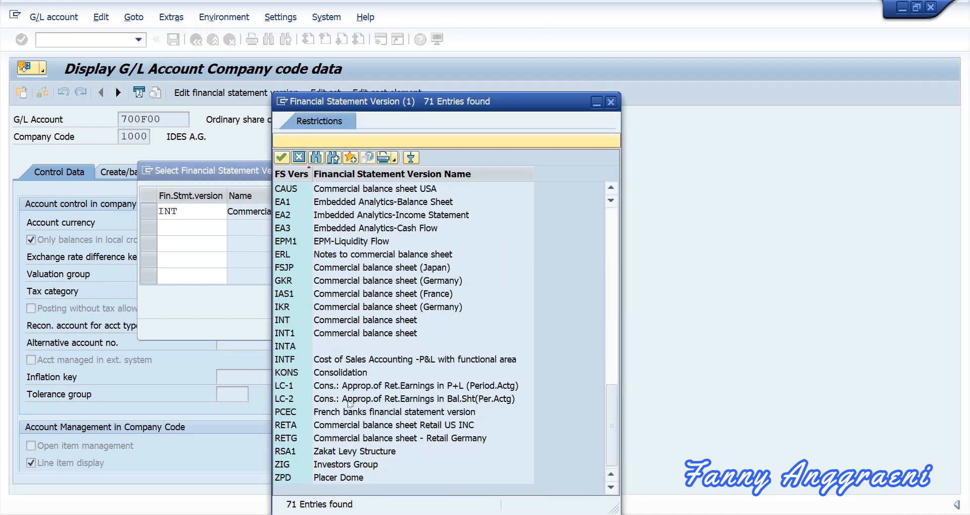
{"action": "double_click", "coordinate": [286, 321]}
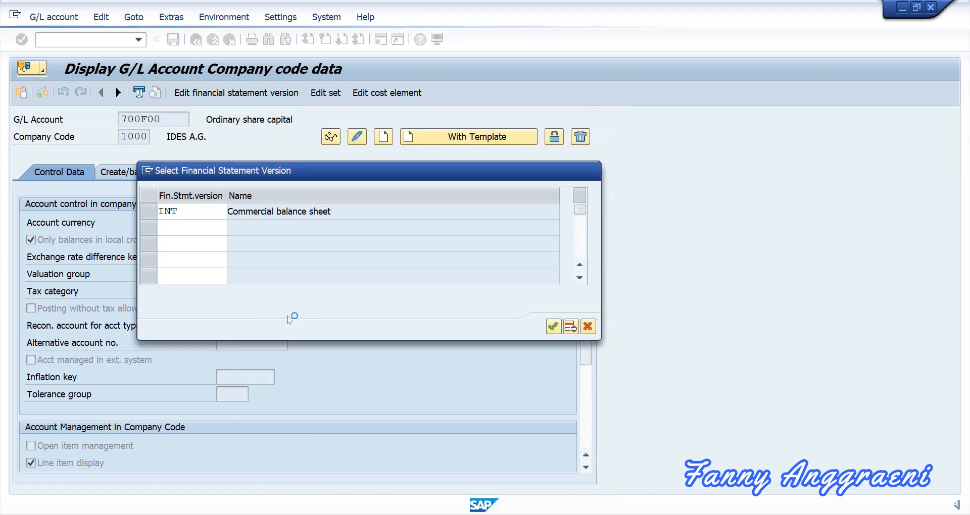
Open version INT, unfold LIABILITIES > Capital and reserves > Subscribed capital, and select item 2011000.
{"action": "left_click", "coordinate": [554, 326]}
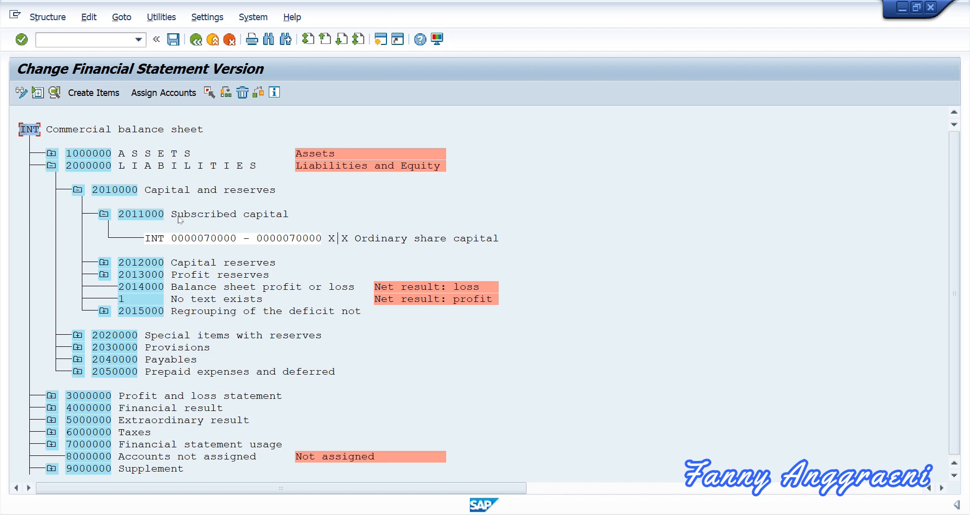
{"action": "left_click", "coordinate": [104, 215]}
{"action": "left_click", "coordinate": [77, 190]}
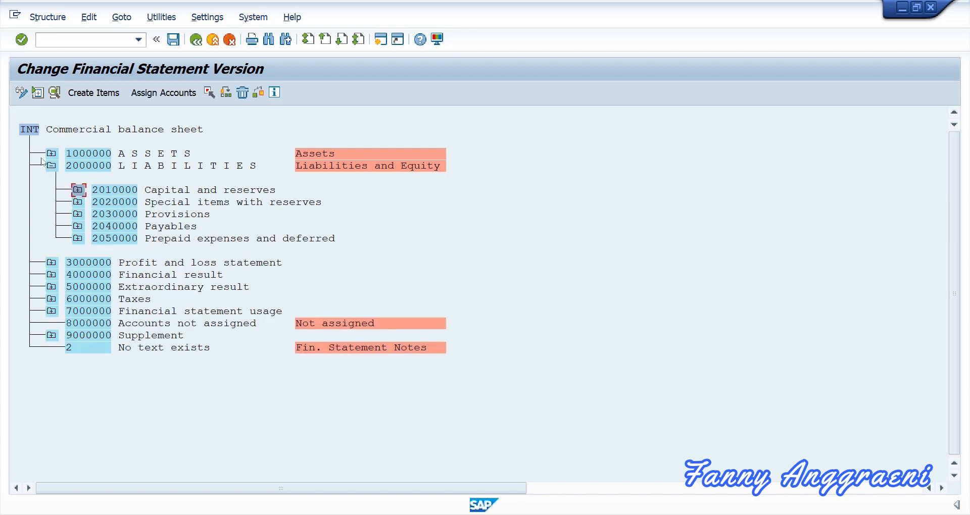
{"action": "left_click", "coordinate": [51, 166]}
{"action": "left_click", "coordinate": [51, 167]}
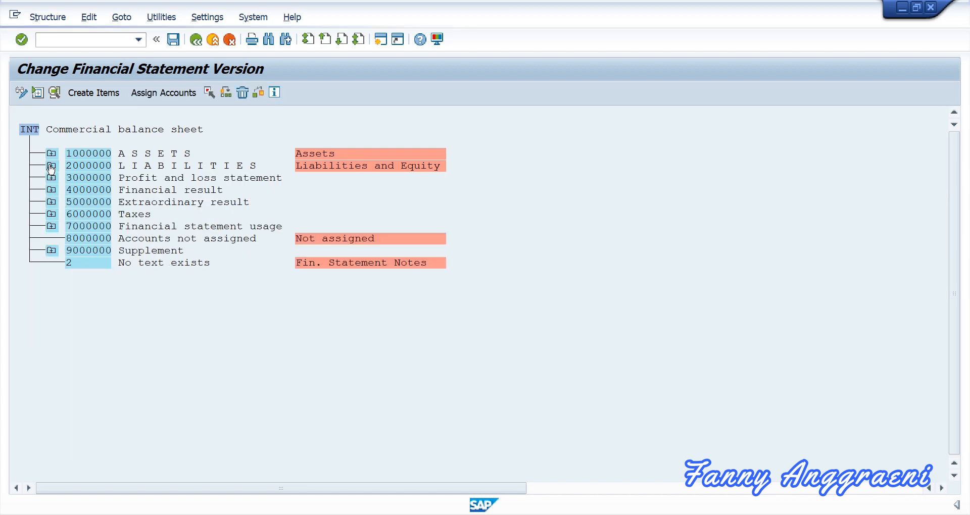
{"action": "left_click", "coordinate": [77, 190]}
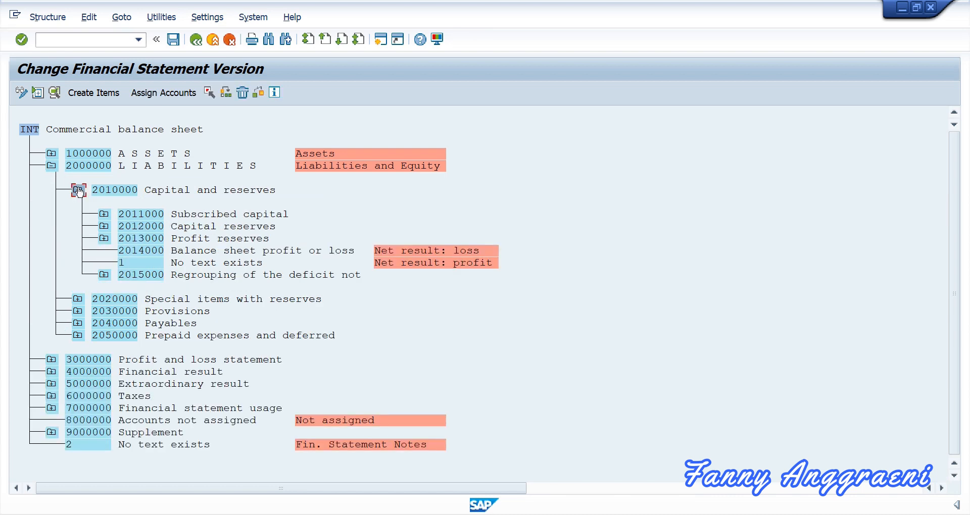
{"action": "left_click", "coordinate": [104, 214]}
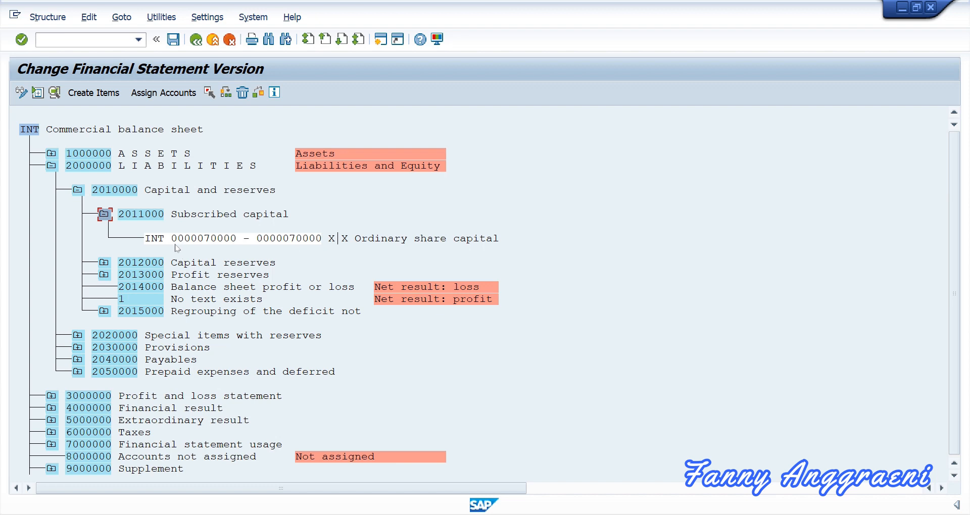
{"action": "left_click", "coordinate": [188, 216]}
Add account range 700F00–700F00 to Subscribed capital with debit and credit ticked, and confirm.
{"action": "left_click", "coordinate": [167, 94]}
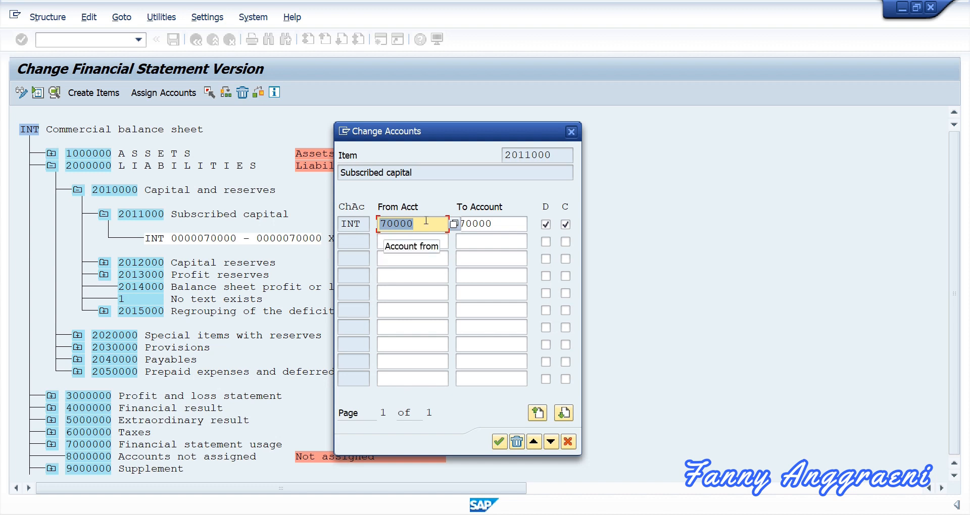
{"action": "key", "text": "Down"}
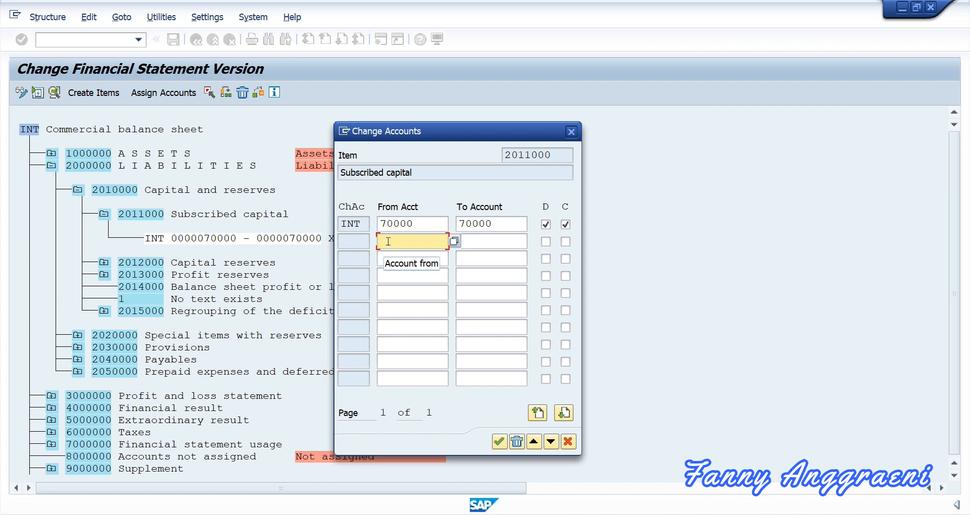
{"action": "type", "text": "700"}
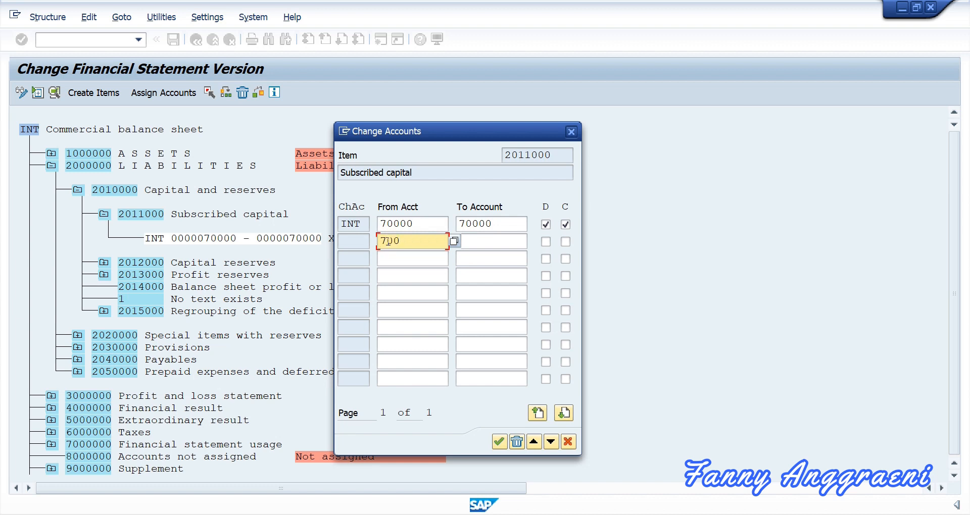
{"action": "type", "text": "F00"}
{"action": "left_click", "coordinate": [484, 241]}
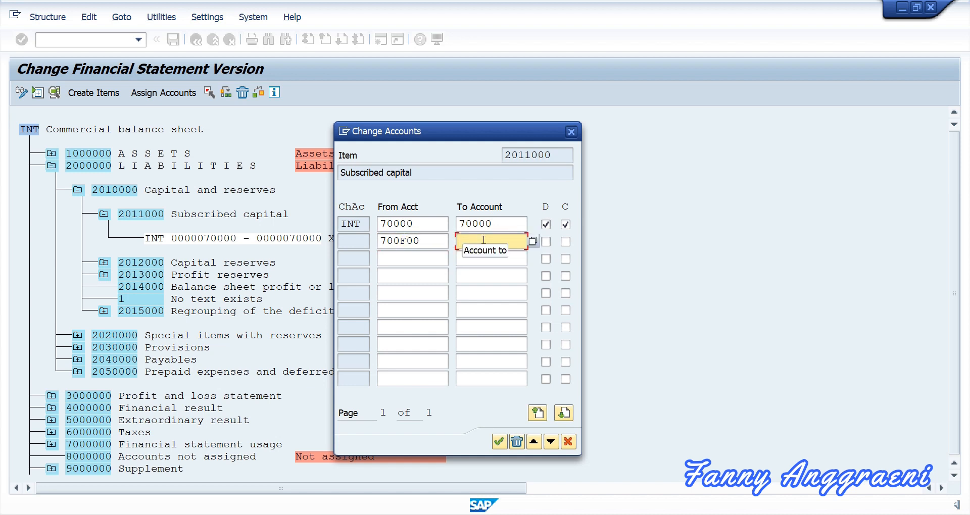
{"action": "type", "text": "700"}
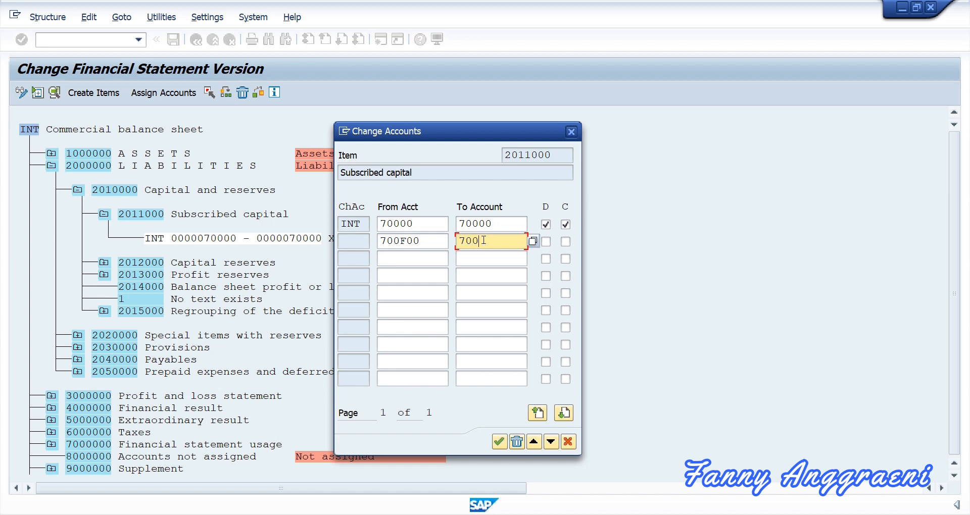
{"action": "type", "text": "F00"}
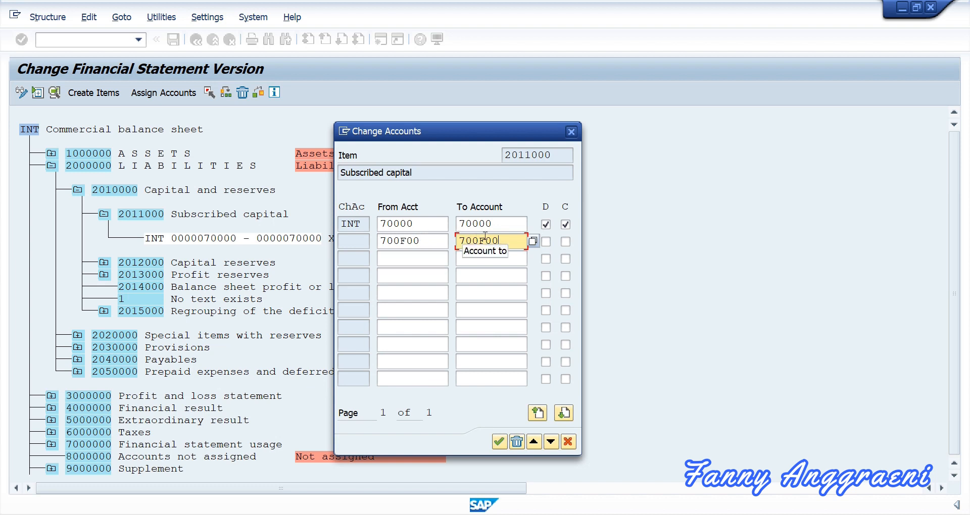
{"action": "left_click", "coordinate": [546, 242]}
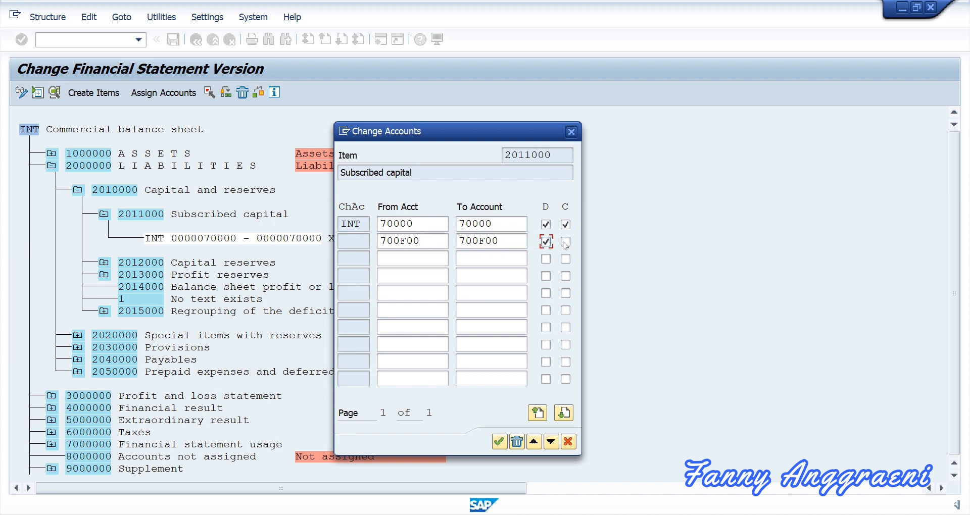
{"action": "left_click", "coordinate": [565, 242]}
{"action": "left_click", "coordinate": [499, 443]}
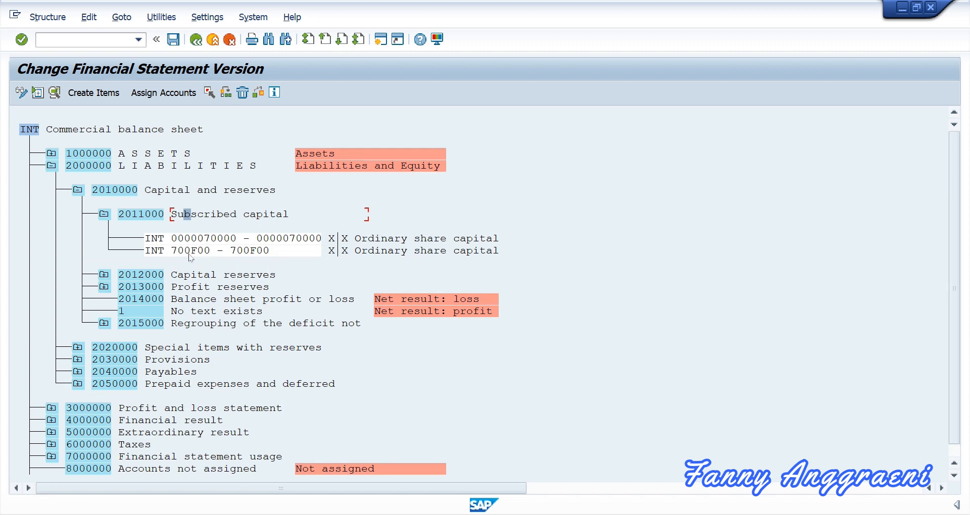
Review the Subscribed capital accounts, then expand 2012000 Capital reserves to show account 71000.
{"action": "left_click", "coordinate": [199, 253]}
{"action": "left_click", "coordinate": [231, 216]}
{"action": "left_click", "coordinate": [104, 276]}
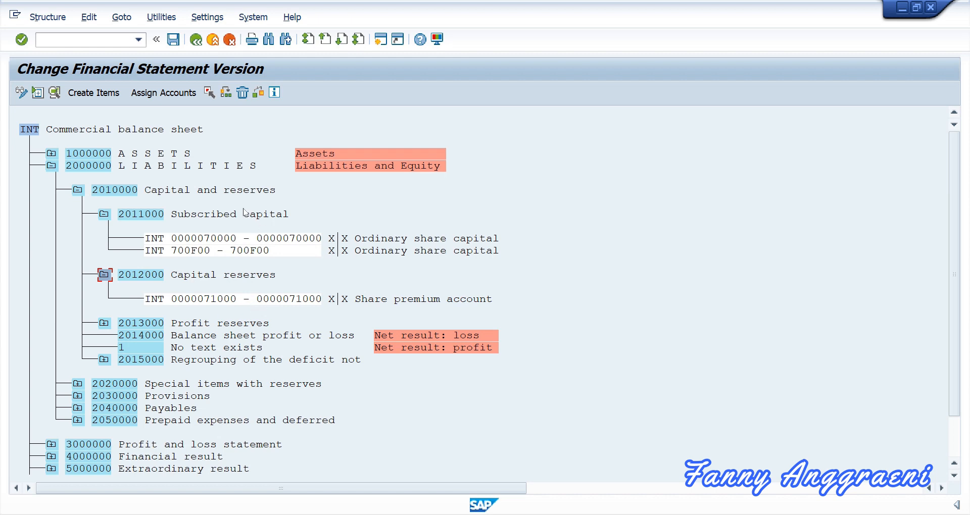
{"action": "left_click", "coordinate": [240, 275]}
{"action": "left_click", "coordinate": [176, 95]}
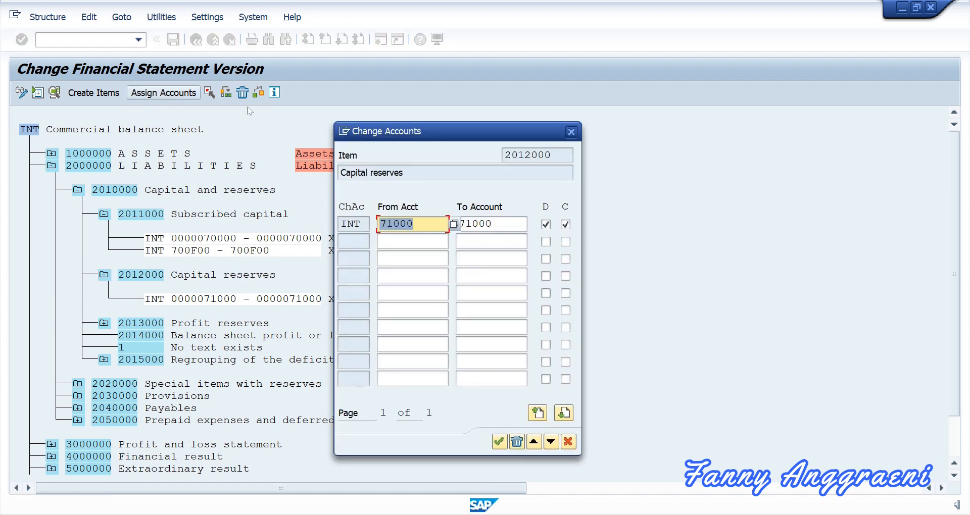
{"action": "left_click", "coordinate": [403, 240]}
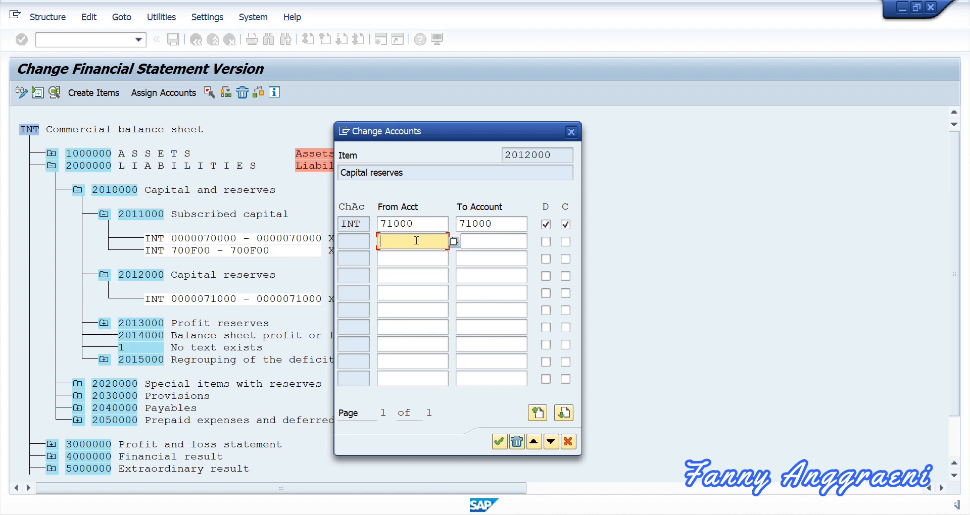
{"action": "left_click", "coordinate": [474, 244]}
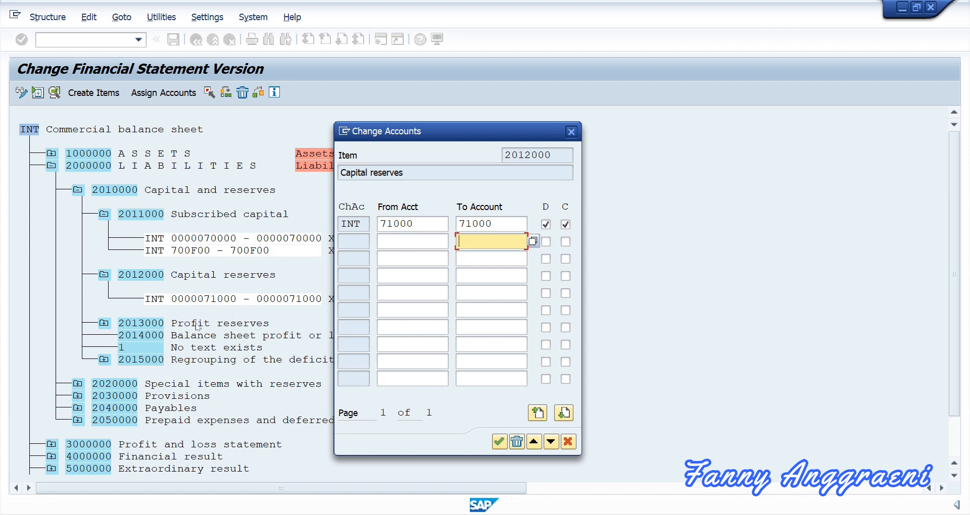
{"action": "left_click", "coordinate": [571, 132]}
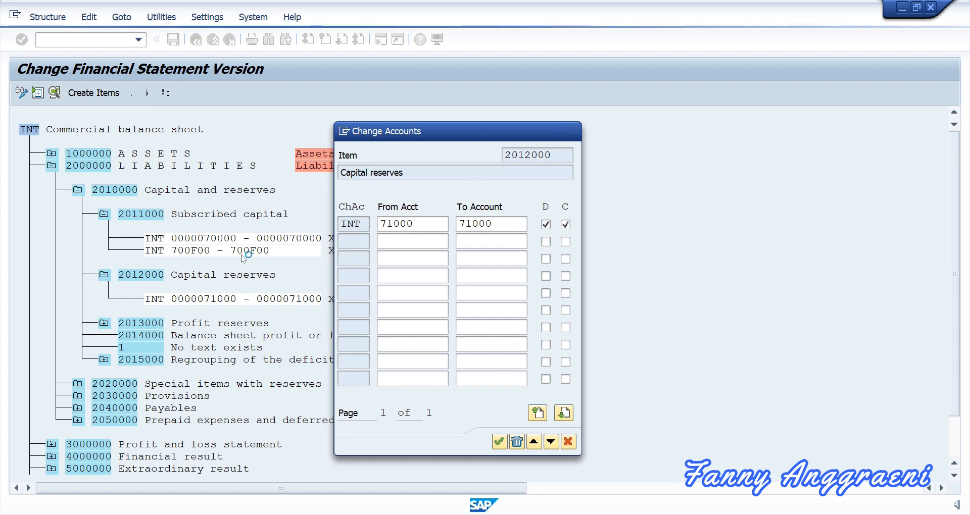
{"action": "left_click", "coordinate": [200, 214]}
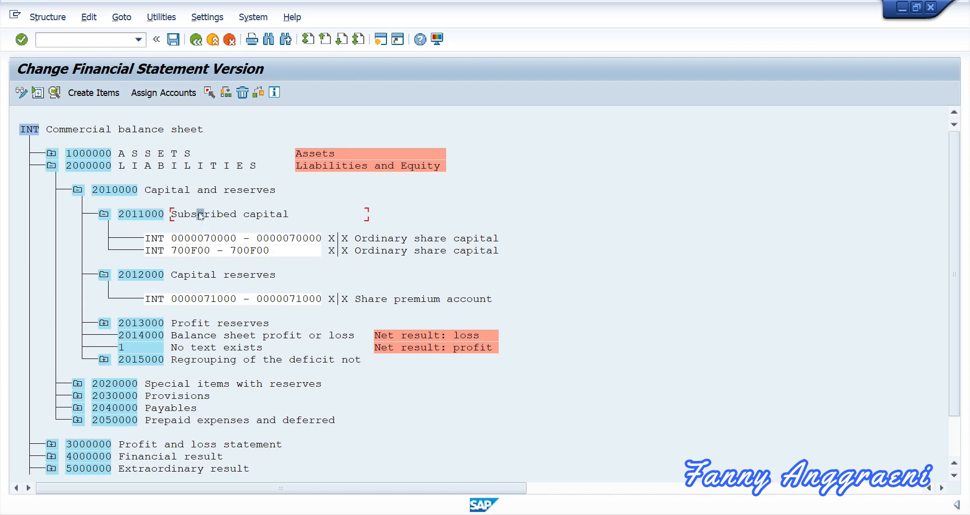
{"action": "left_click", "coordinate": [163, 93]}
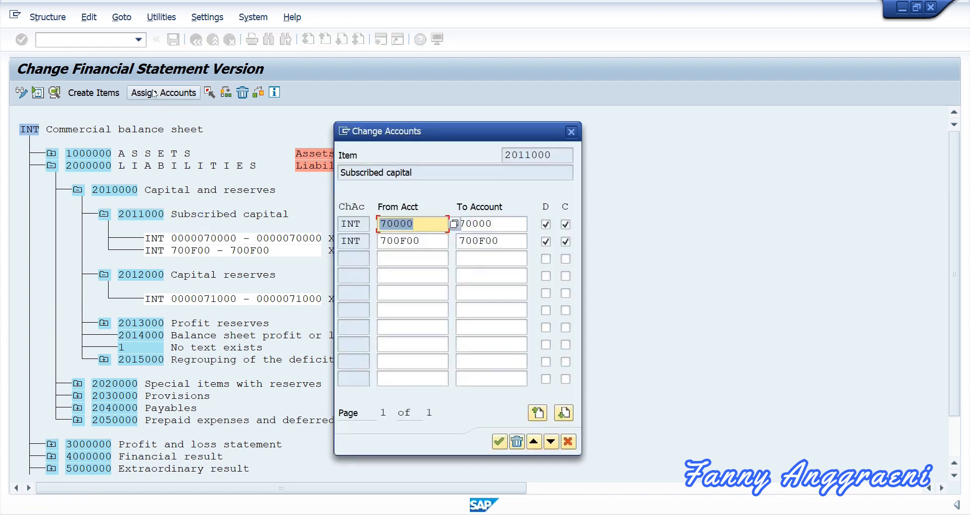
{"action": "left_click", "coordinate": [429, 259]}
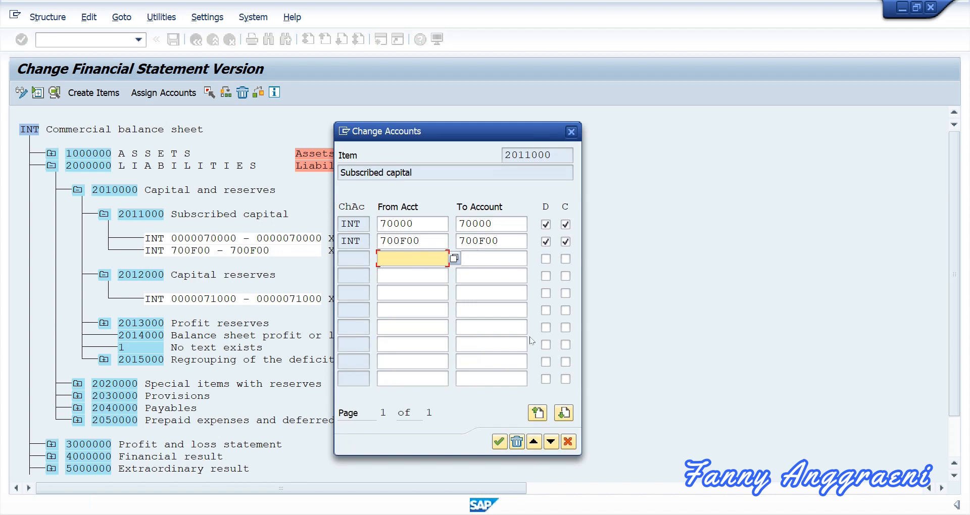
{"action": "left_click", "coordinate": [499, 442]}
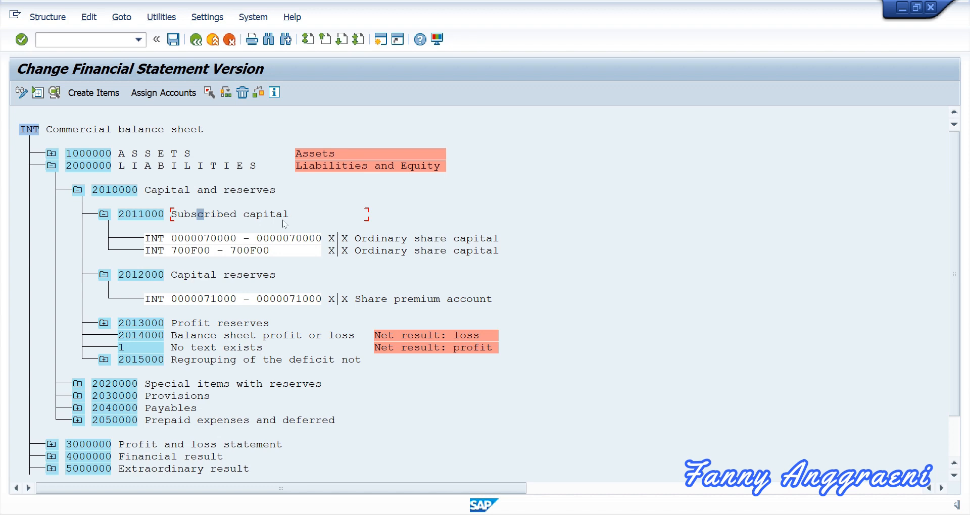
{"action": "left_click", "coordinate": [191, 95]}
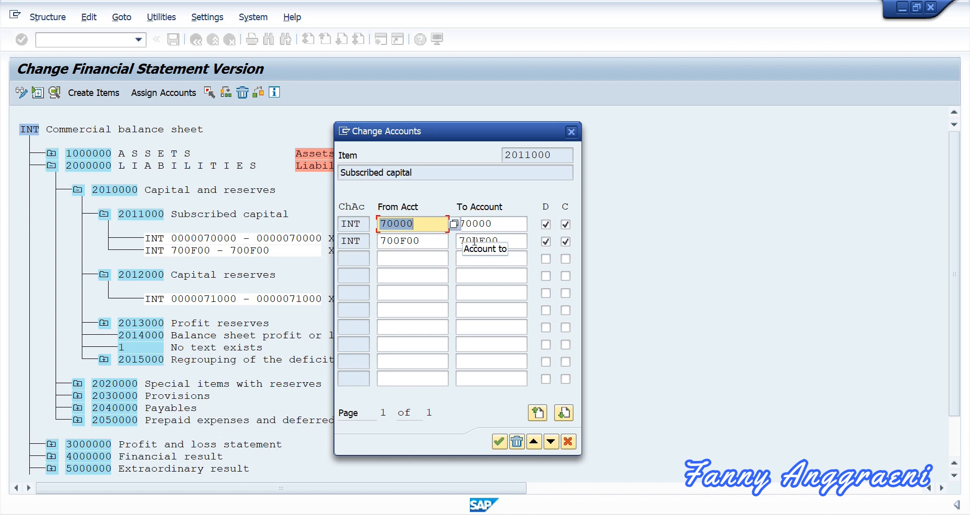
{"action": "key", "text": "Return"}
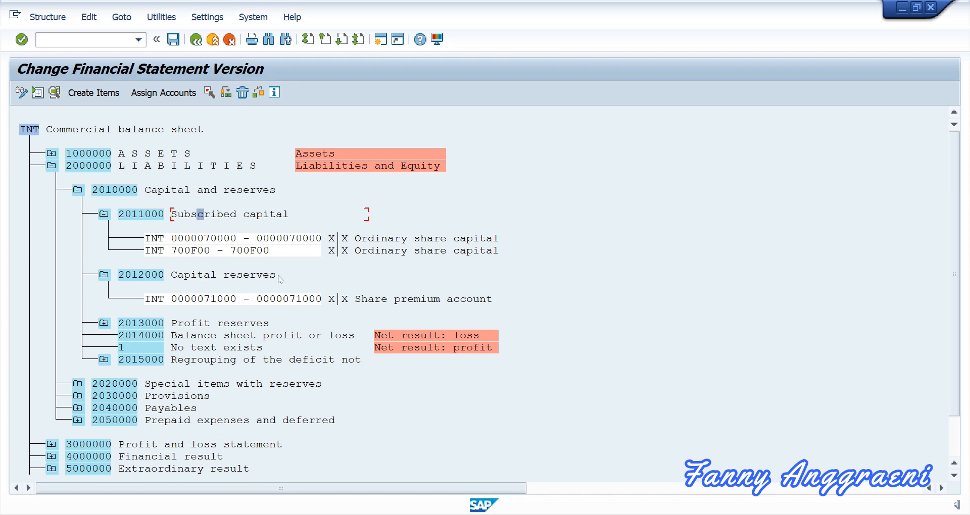
Save version INT and return to SAP Easy Access with /n.
{"action": "left_click", "coordinate": [173, 40]}
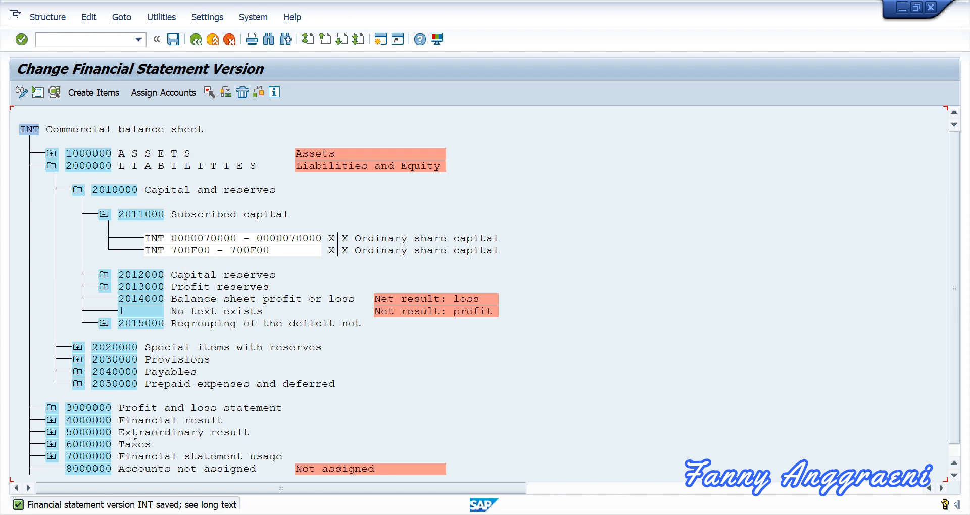
{"action": "left_click", "coordinate": [59, 42]}
{"action": "type", "text": "/n"}
{"action": "key", "text": "Return"}
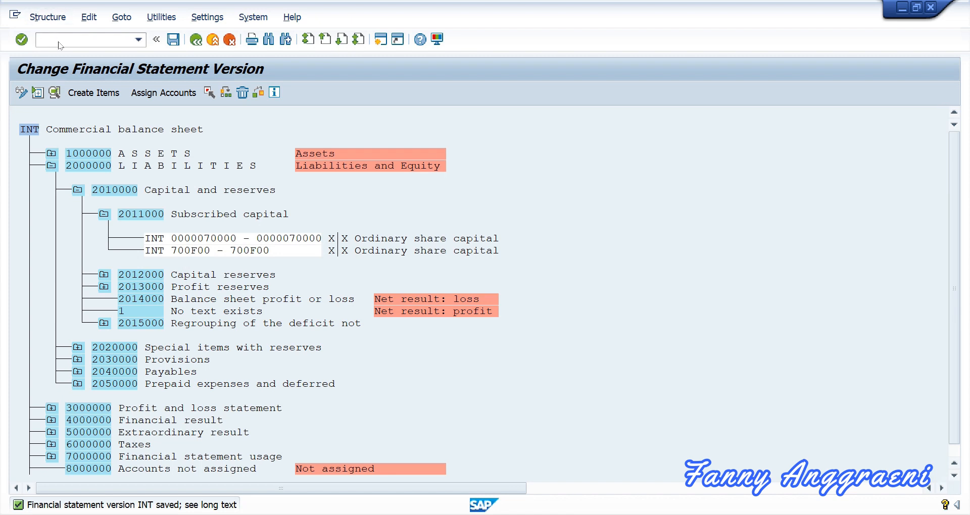